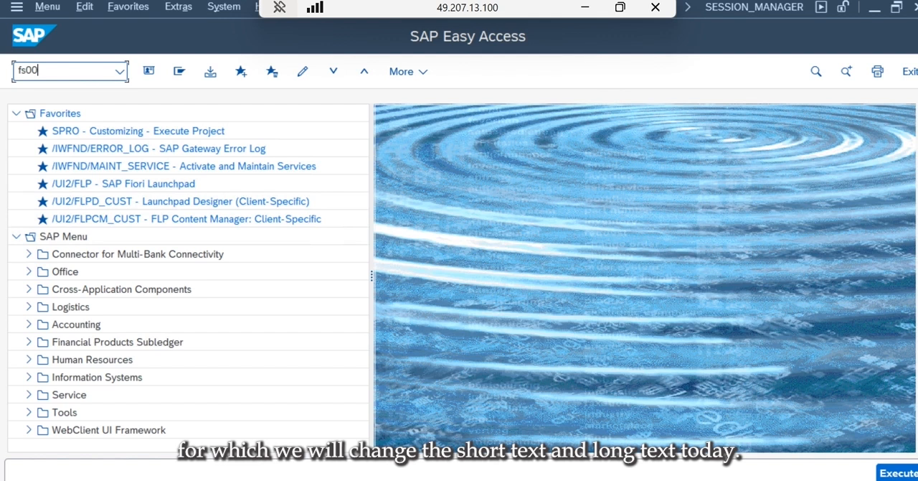
- Run transaction FS00, widen the account details area and expand the General G/L Accounts folder
key("Return")
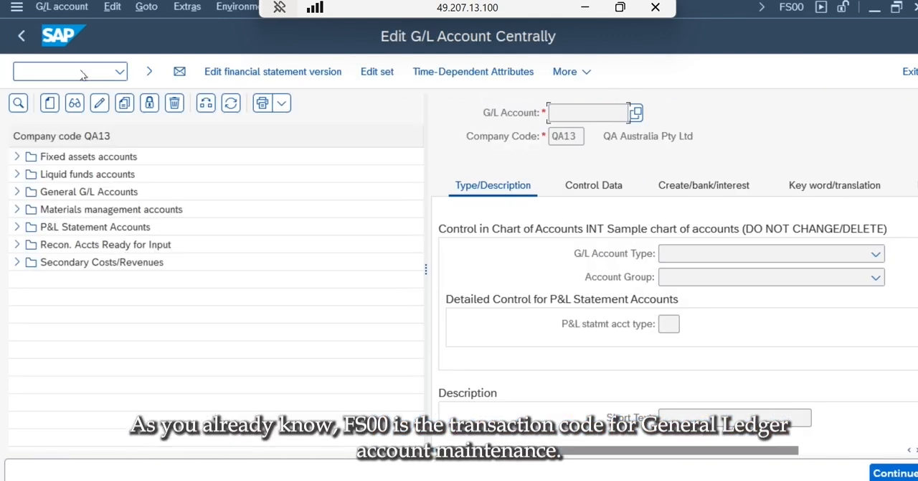
left_click_drag(426, 269, 263, 332)
left_click(16, 191)
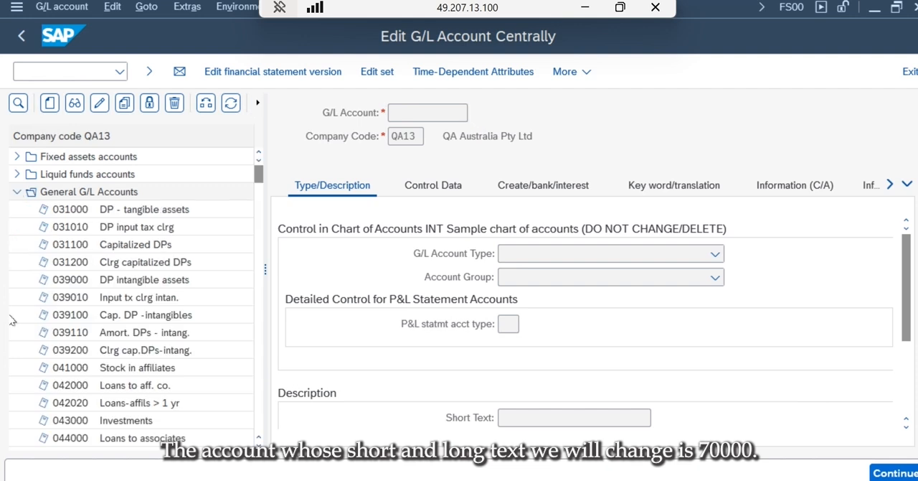
- Display G/L account 070000 from the General G/L Accounts folder and view its short and long text
scroll(133, 272, "down", 15)
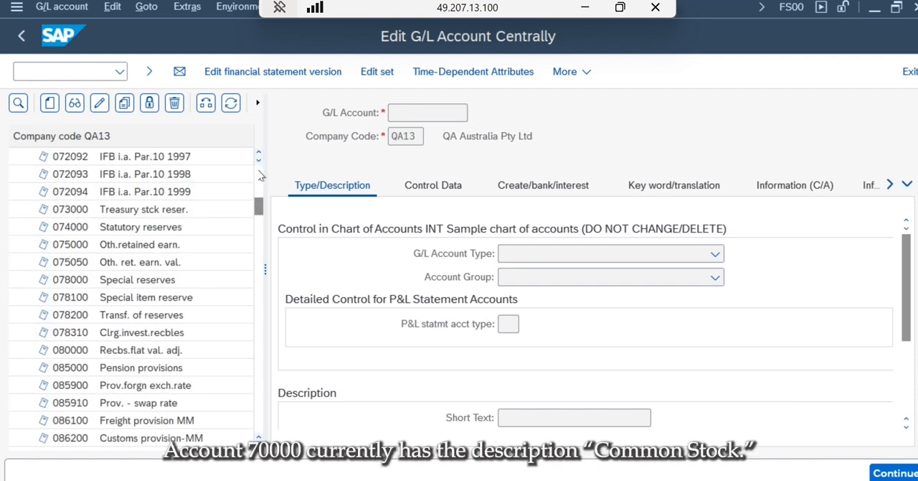
scroll(260, 180, "up", 5)
double_click(140, 280)
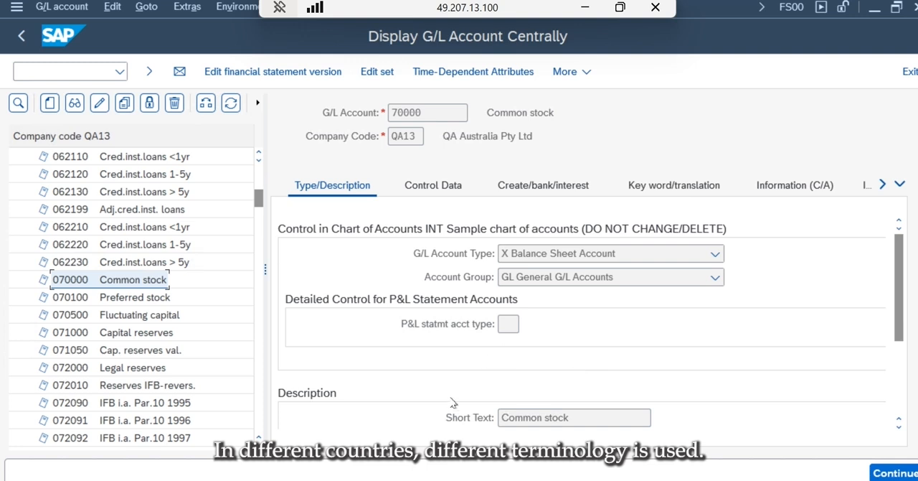
left_click(900, 428)
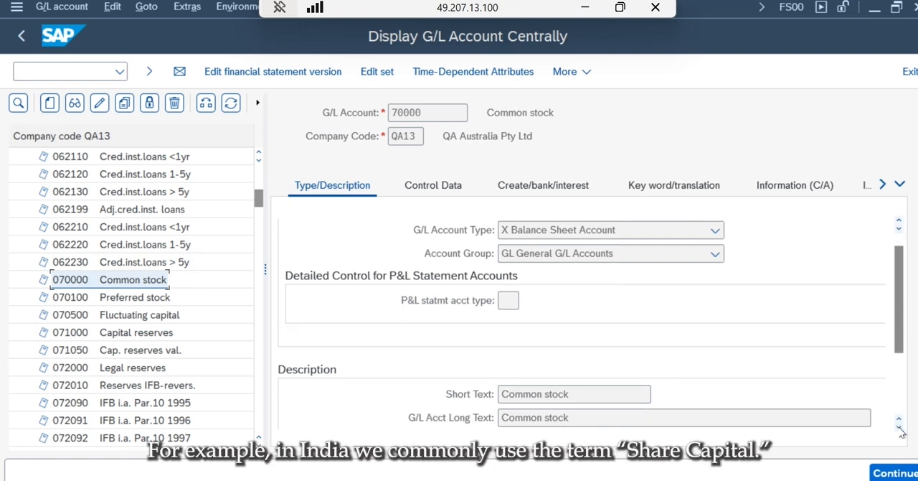
left_click(900, 428)
left_click(901, 425)
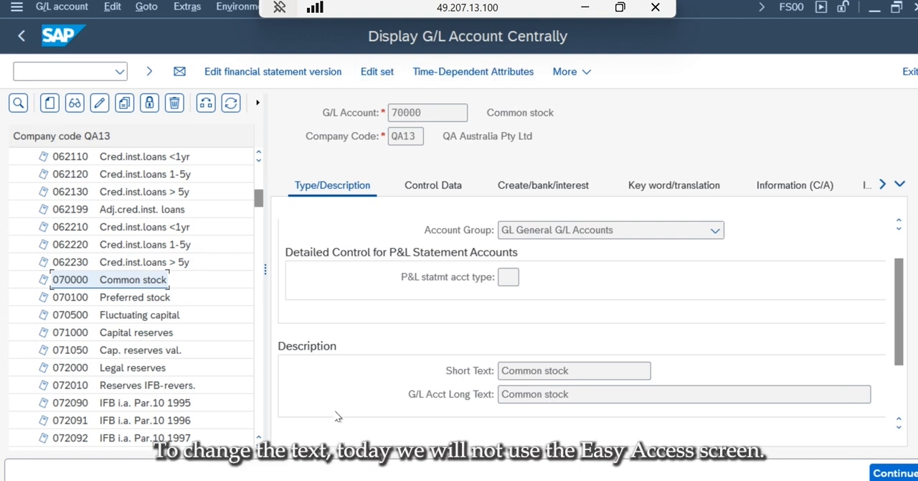
mouse_move(192, 479)
left_click(163, 473)
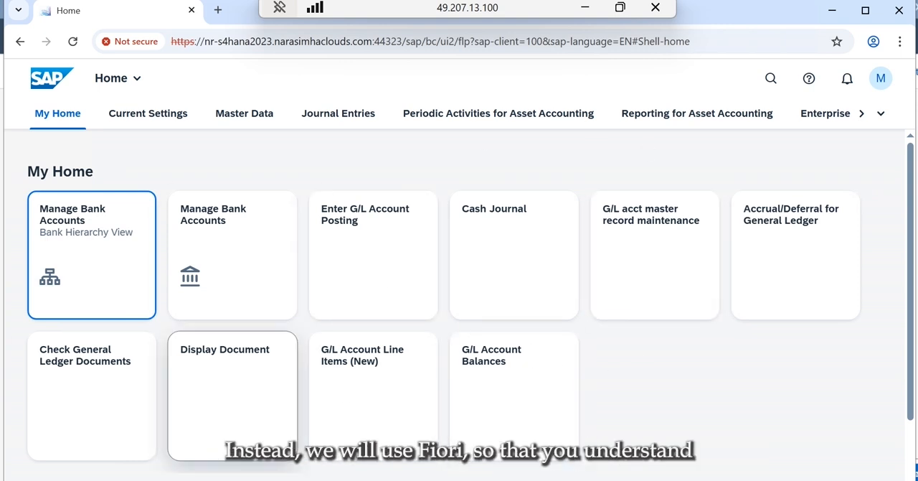
mouse_move(215, 477)
left_click(347, 466)
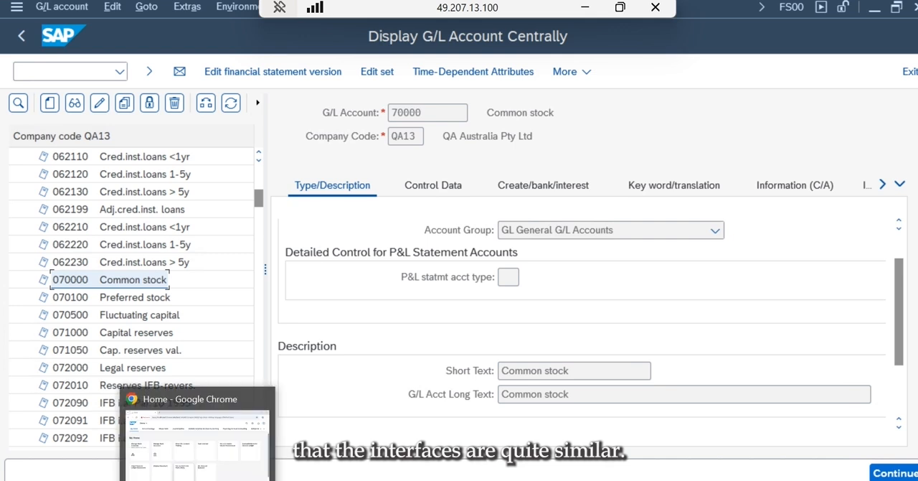
left_click(200, 467)
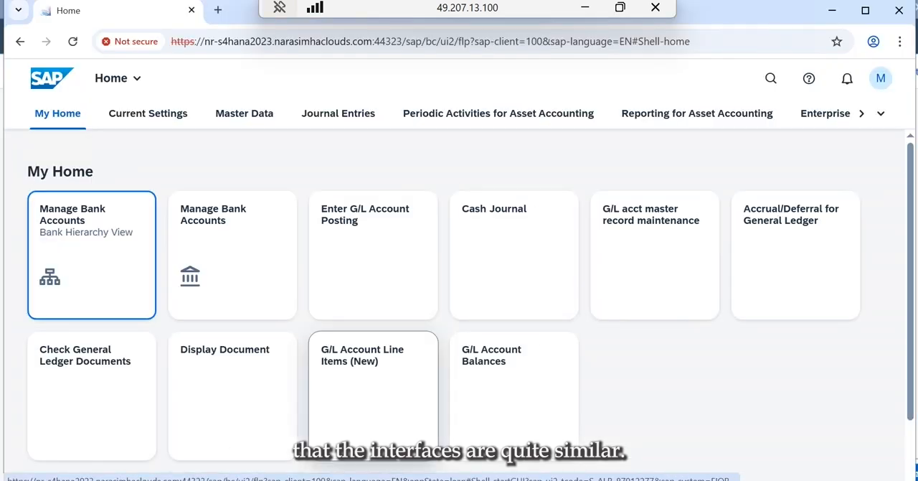
left_click(359, 431)
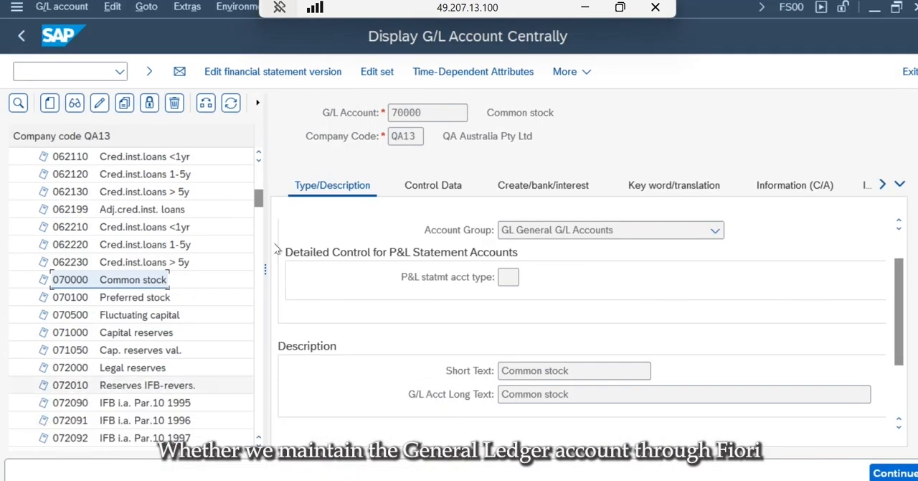
- Exit the G/L account display, switch to the Fiori launchpad in Chrome and open the G/L acct master record maintenance app
left_click(908, 72)
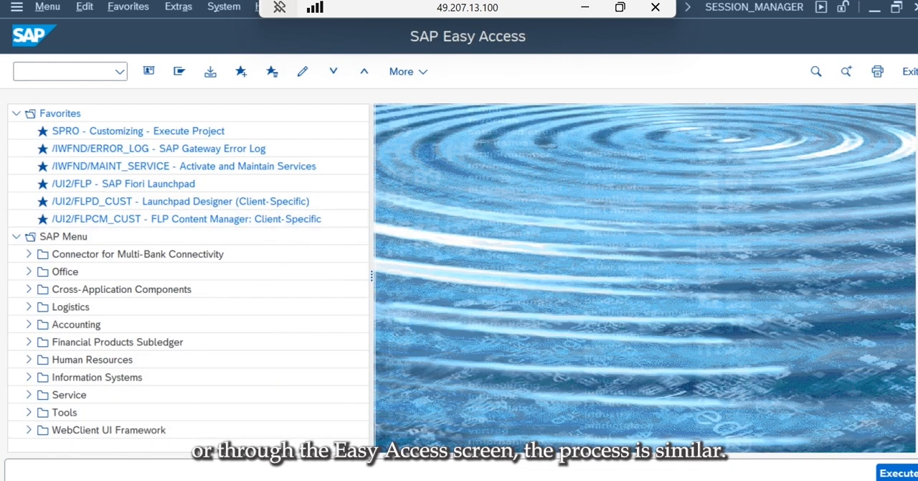
key("alt+Tab")
left_click(653, 238)
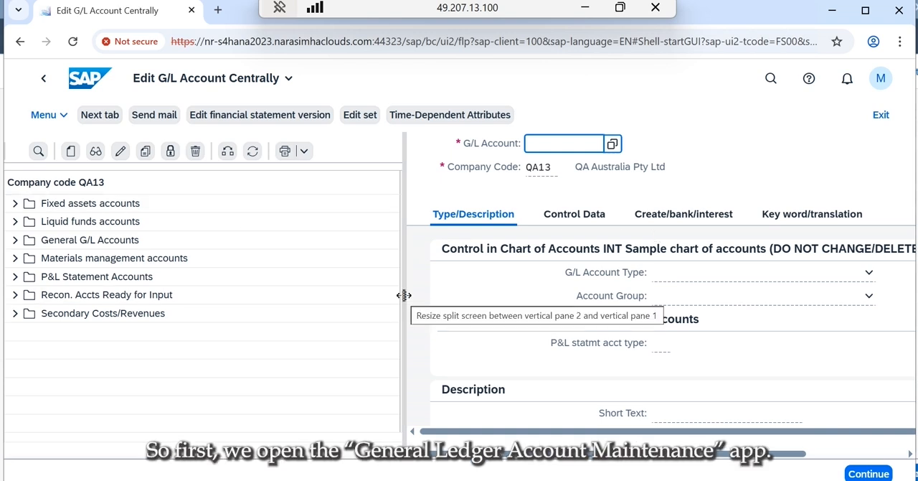
- Widen the account details area and open account 070000 from the General G/L Accounts folder
left_click_drag(403, 294, 225, 277)
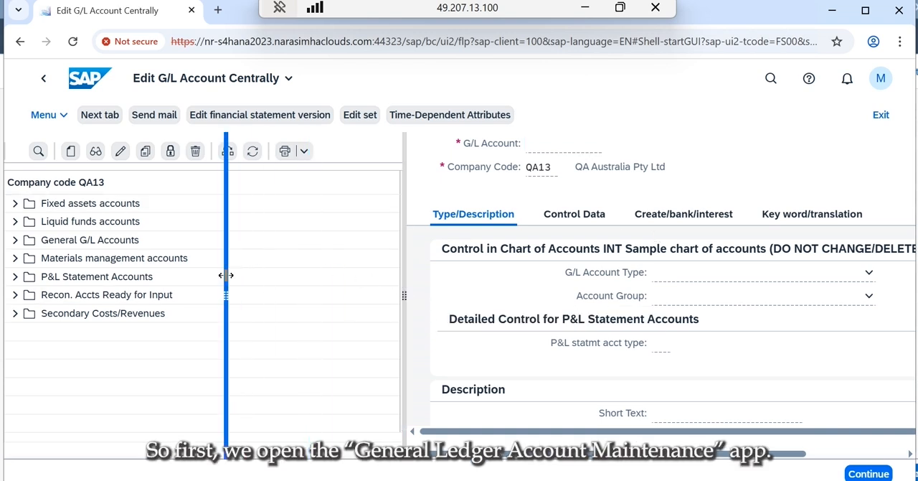
left_click(15, 241)
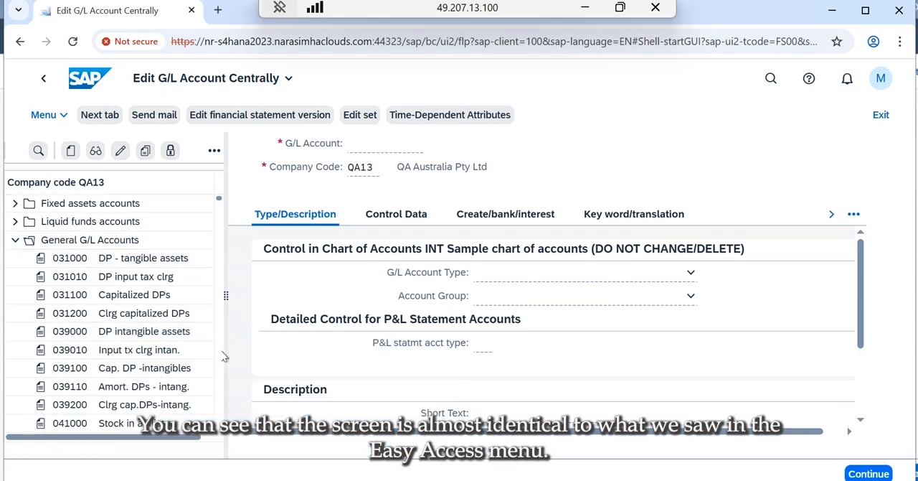
scroll(222, 357, "down", 15)
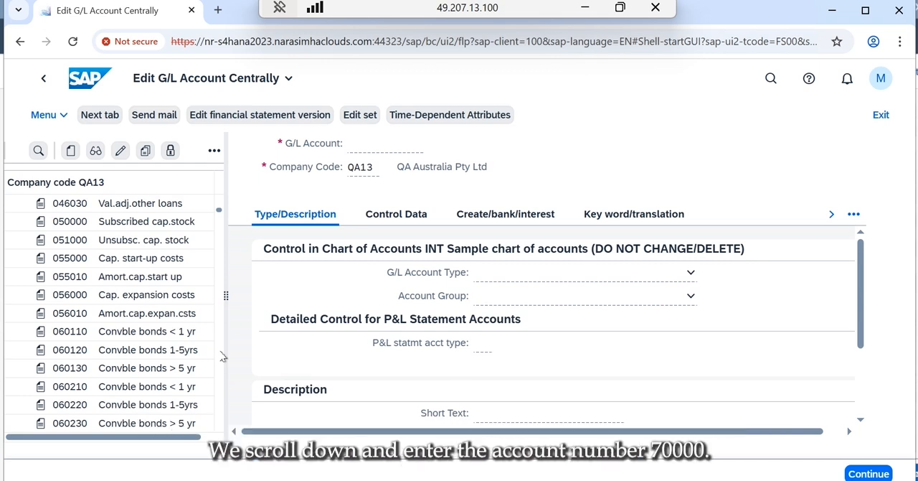
scroll(222, 357, "down", 5)
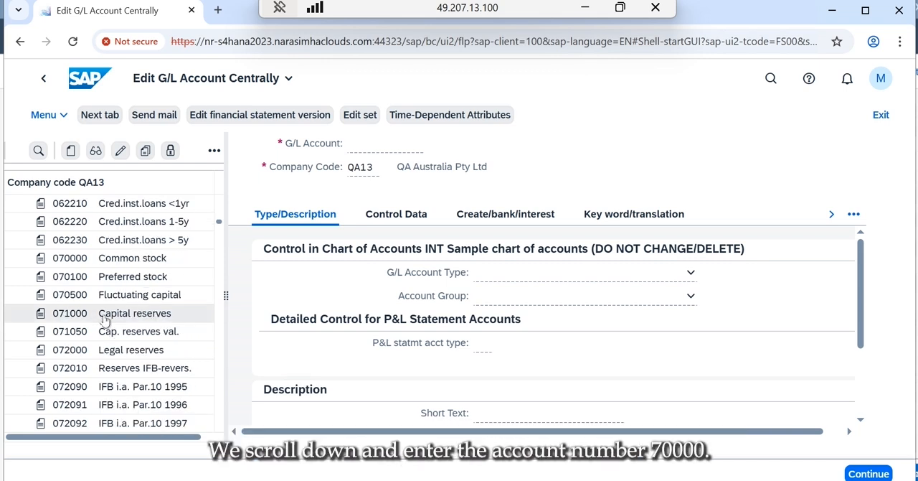
double_click(127, 259)
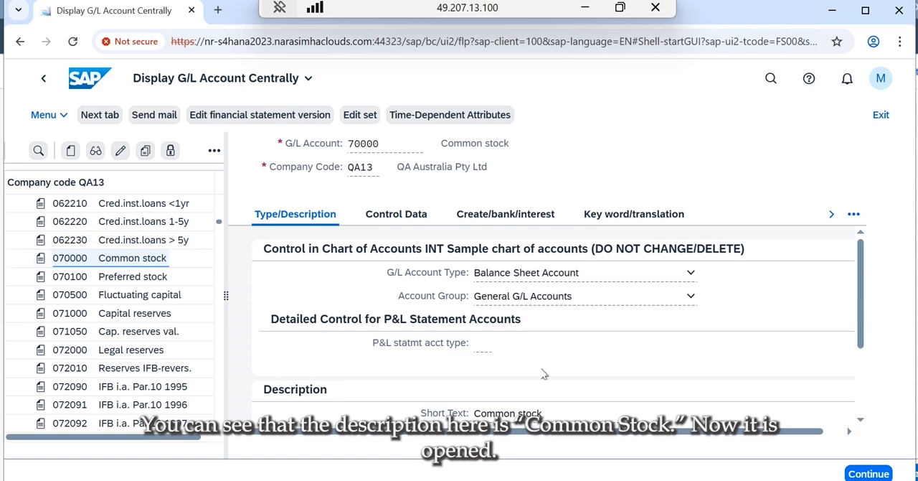
- Switch account 70000 to change mode and set its short text to "Equity Share Capital"
left_click(120, 152)
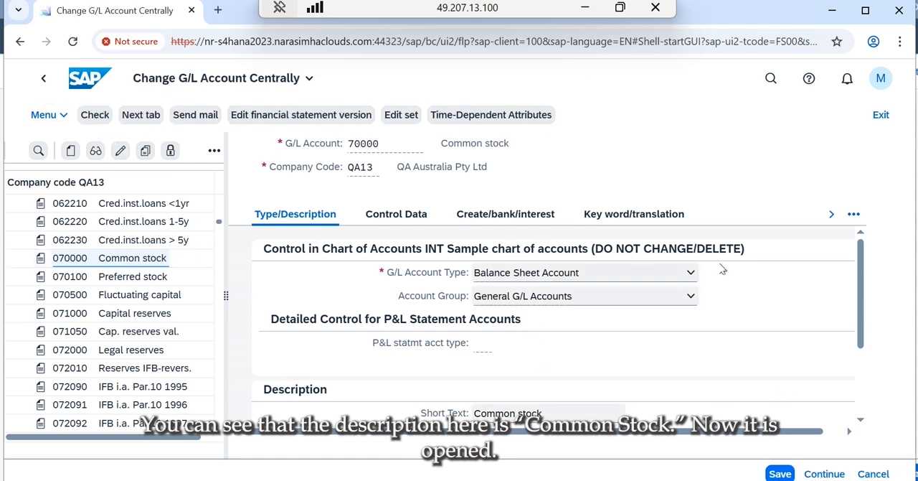
scroll(858, 421, "down", 3)
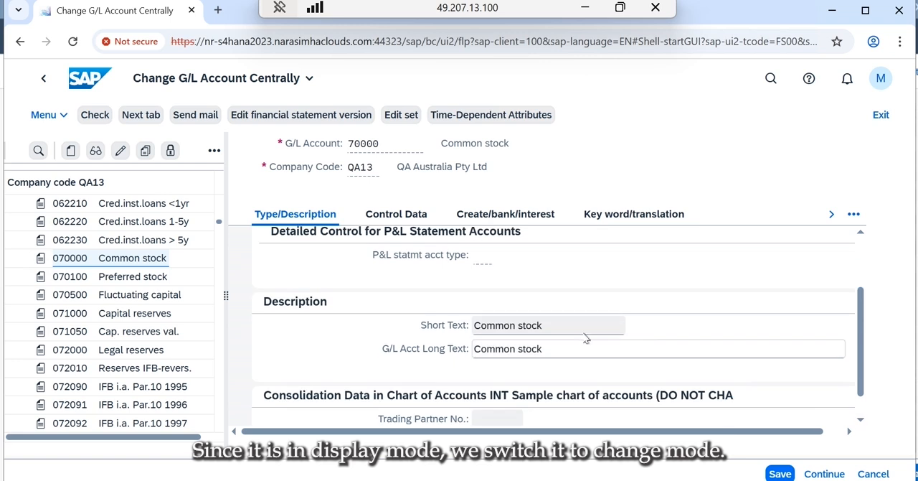
left_click(582, 332)
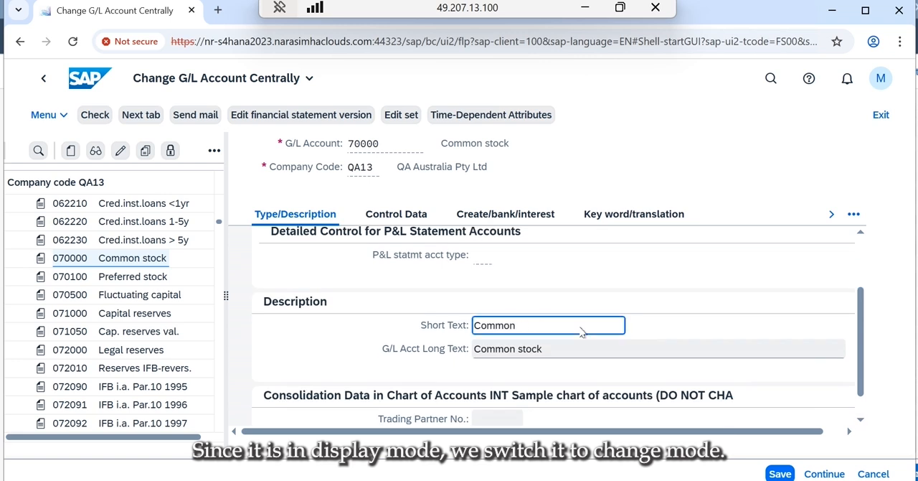
key("BackSpace")
key("BackSpace")
key("BackSpace")
key("BackSpace")
key("BackSpace")
key("BackSpace")
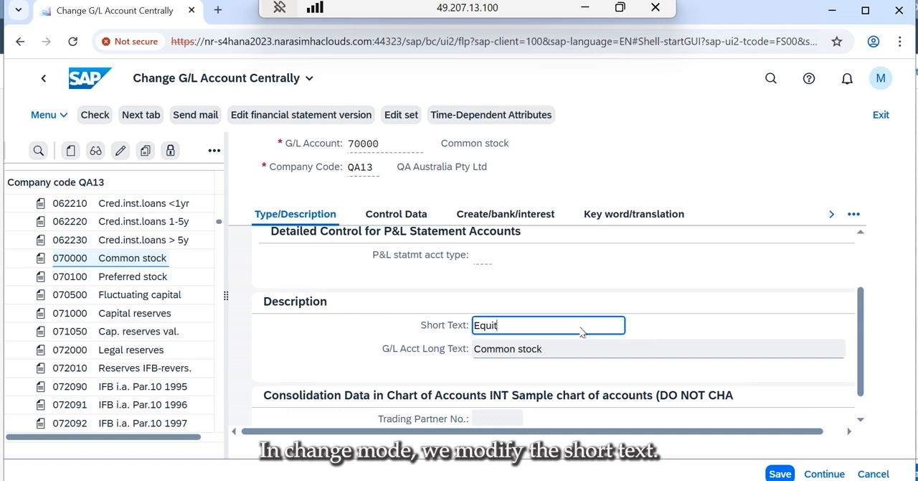
type("EquityS")
key("BackSpace")
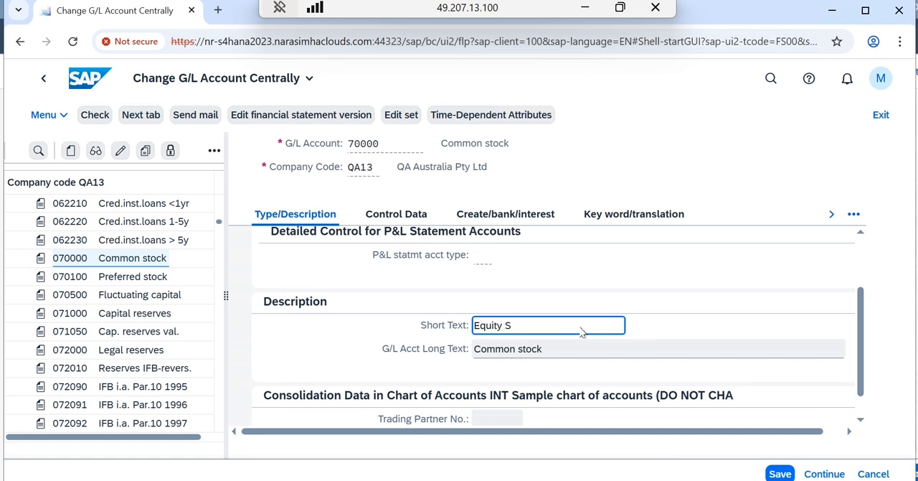
type("Share Capital")
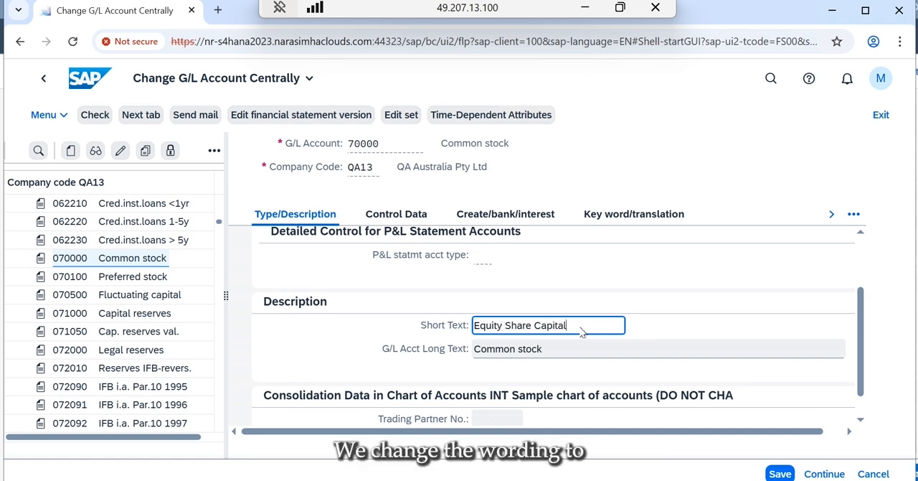
- Set the G/L account long text to "Equity Share Capital"
key("Tab")
type("E")
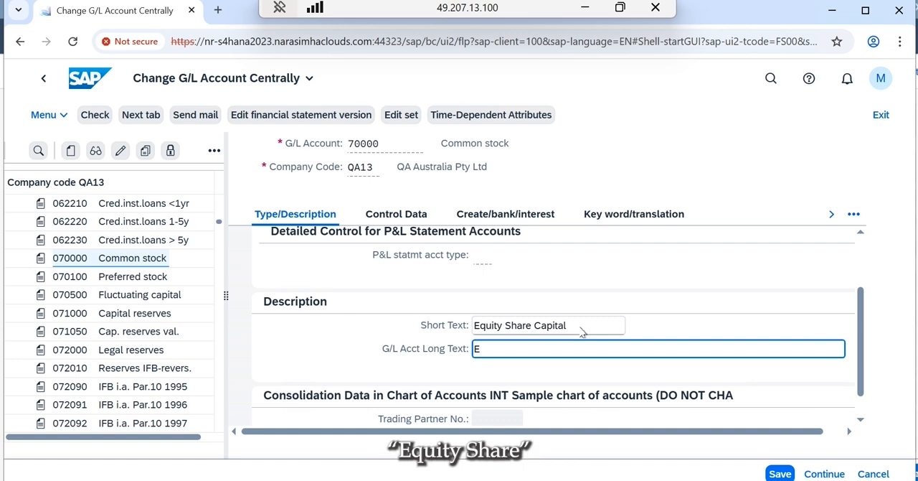
type("quity")
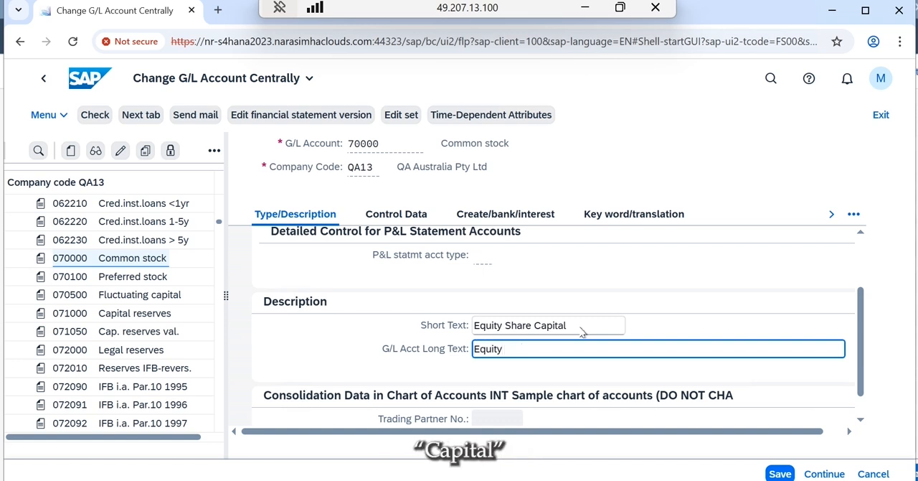
type(" Share Capital")
left_click(691, 306)
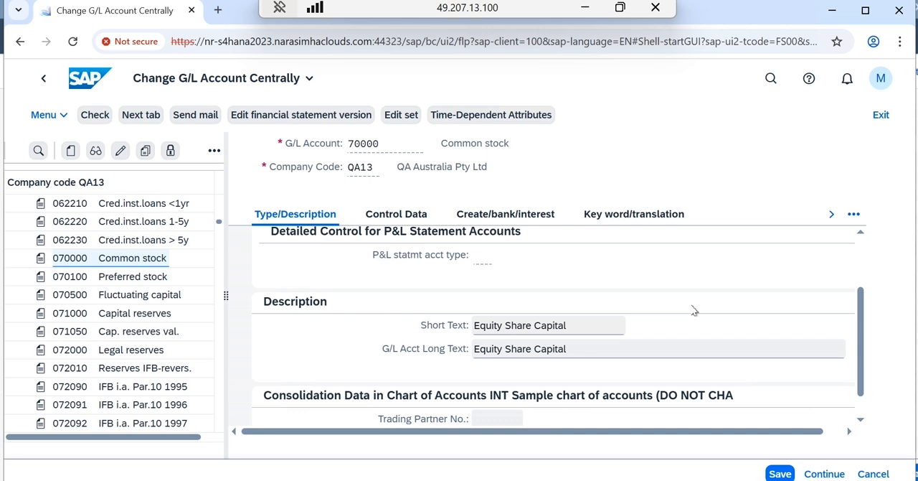
- Review the account's type and description, control data and create/bank/interest settings, including the field status group
left_click(864, 406)
left_click(866, 250)
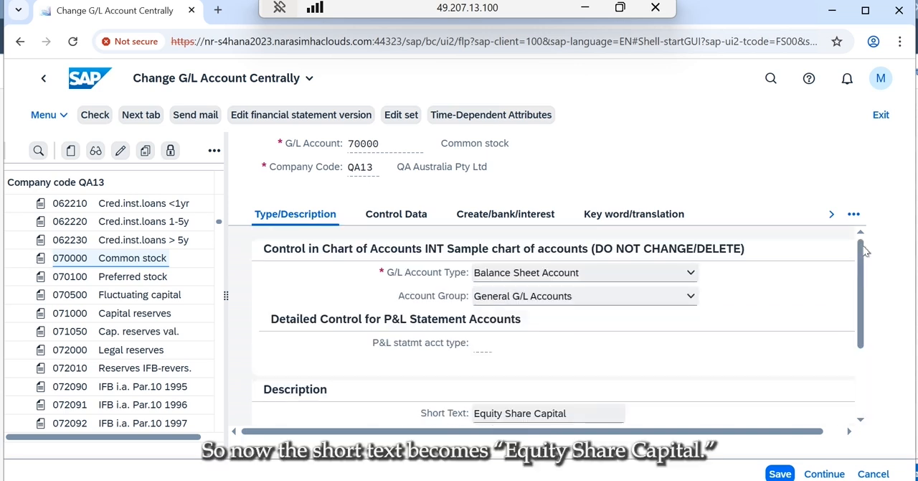
left_click(385, 215)
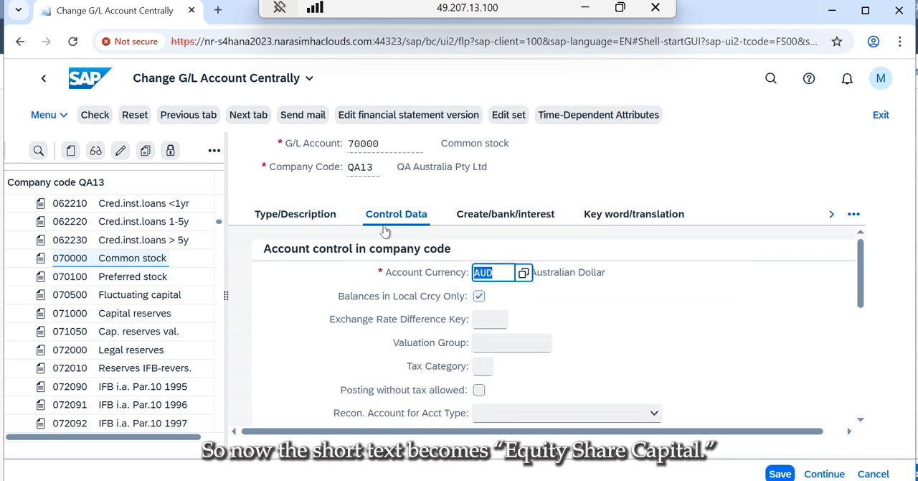
left_click(303, 216)
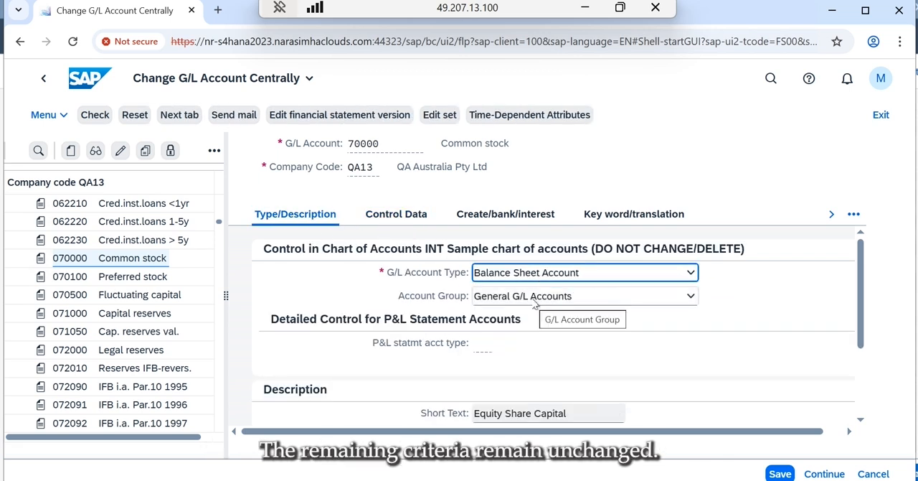
left_click(477, 215)
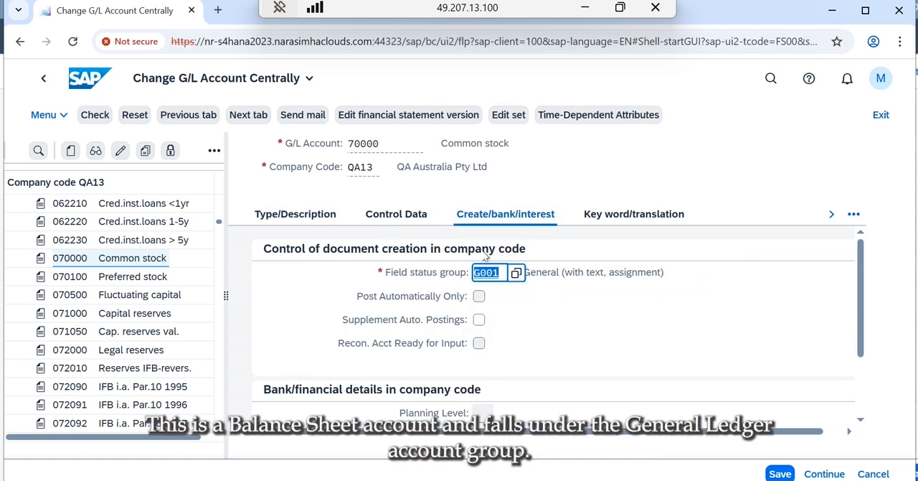
left_click(384, 216)
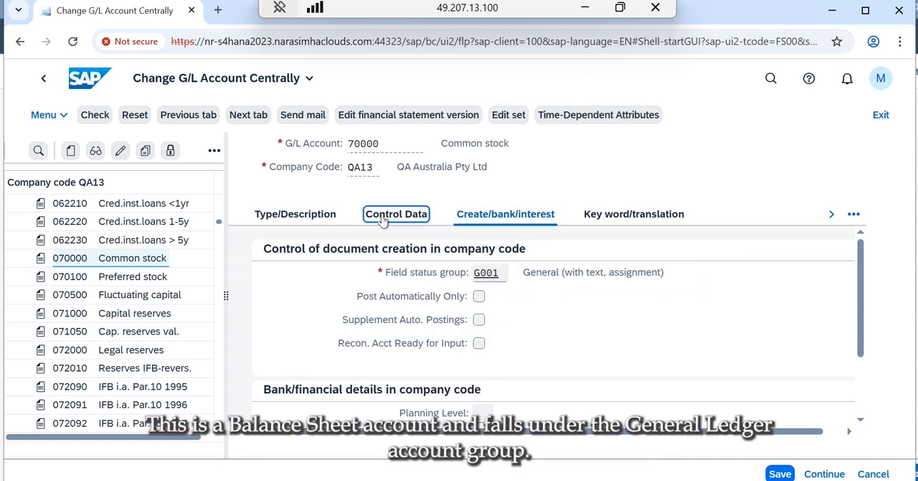
left_click(303, 214)
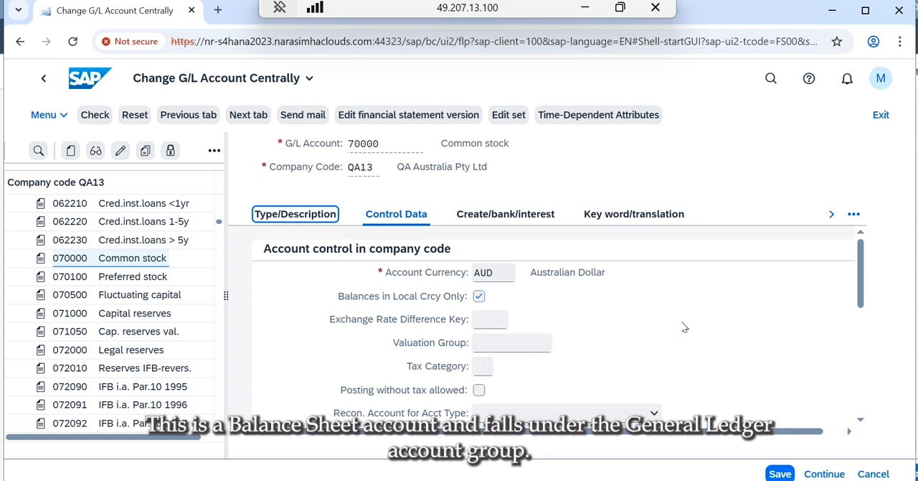
- Save the changes to account 70000, close the message list and exit to the launchpad home page
left_click(775, 474)
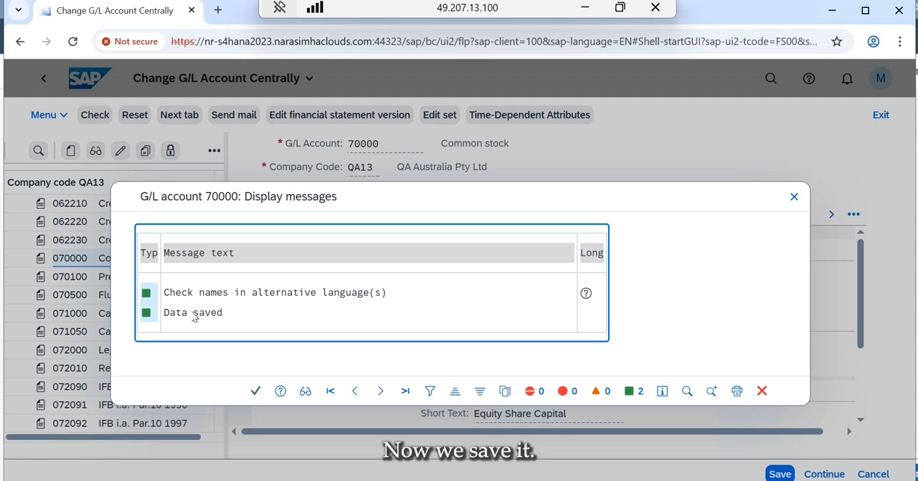
left_click(256, 391)
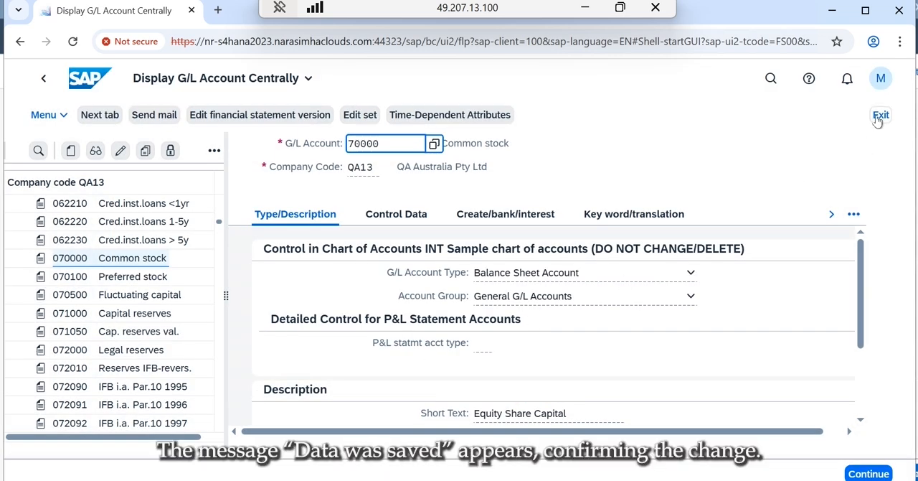
left_click(881, 116)
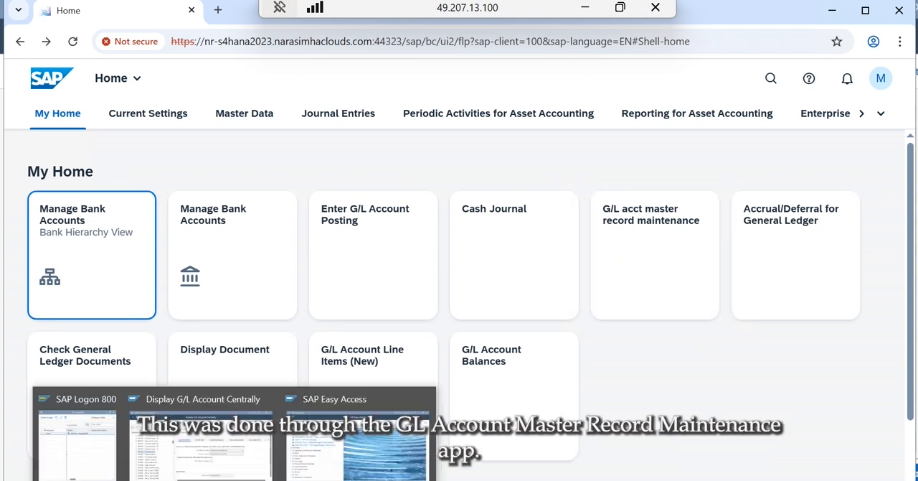
- Switch to SAP Easy Access, run transaction FS00 and display account 070000 Equity Share Capital from the General G/L Accounts, widening its details area
left_click(337, 456)
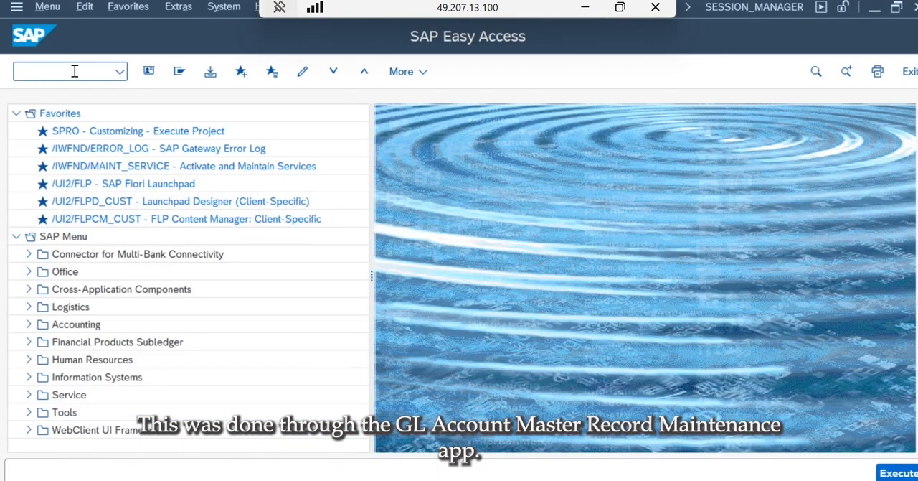
type("fs00")
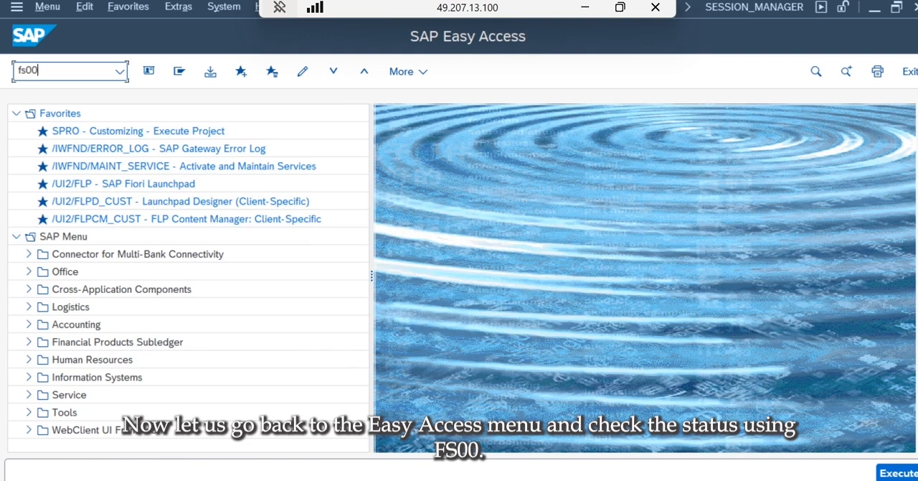
key("Return")
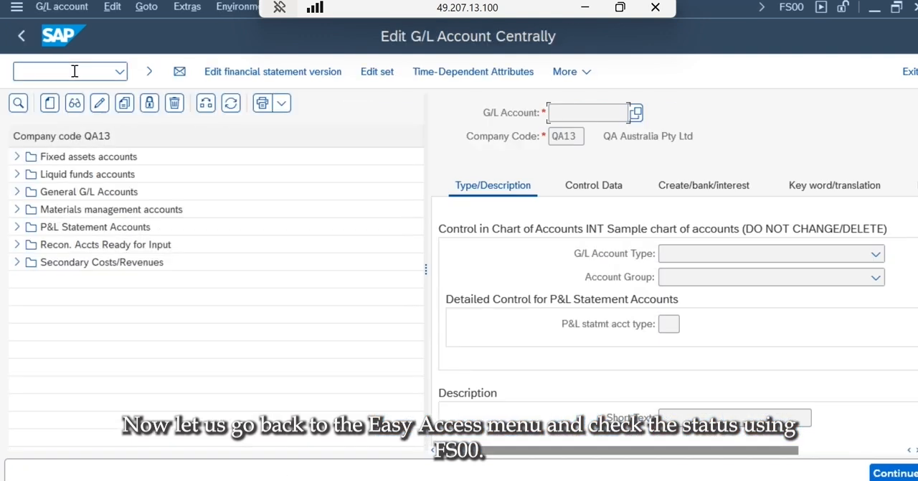
left_click(17, 193)
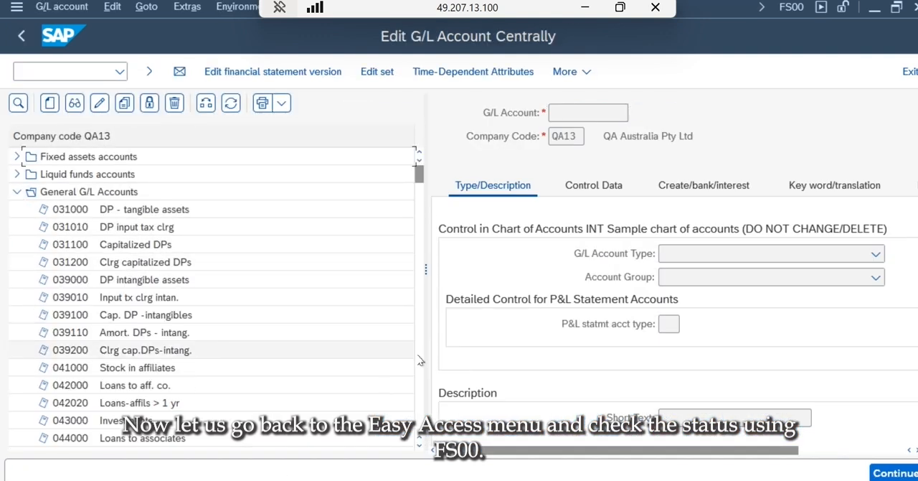
scroll(422, 378, "down", 3)
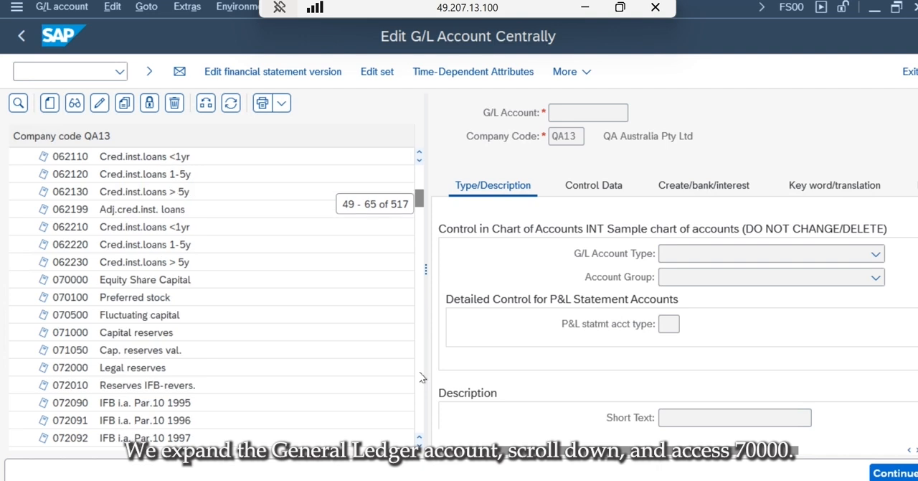
double_click(162, 284)
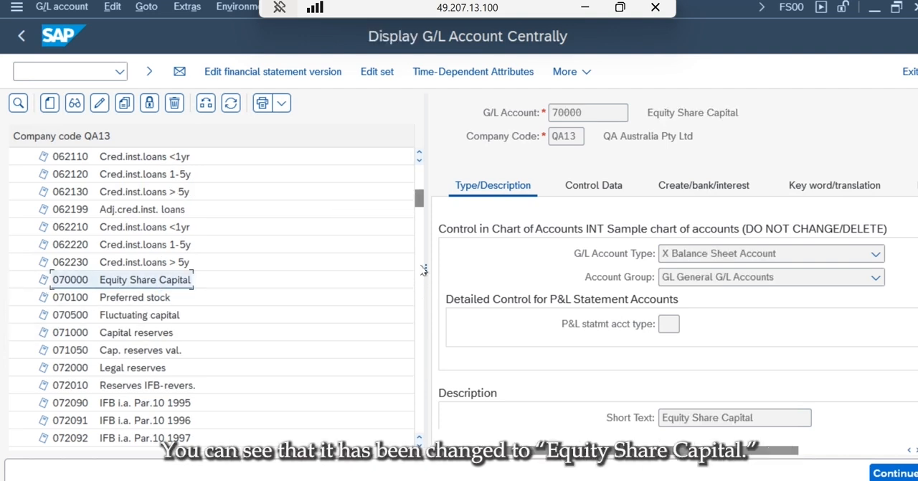
left_click_drag(425, 268, 325, 265)
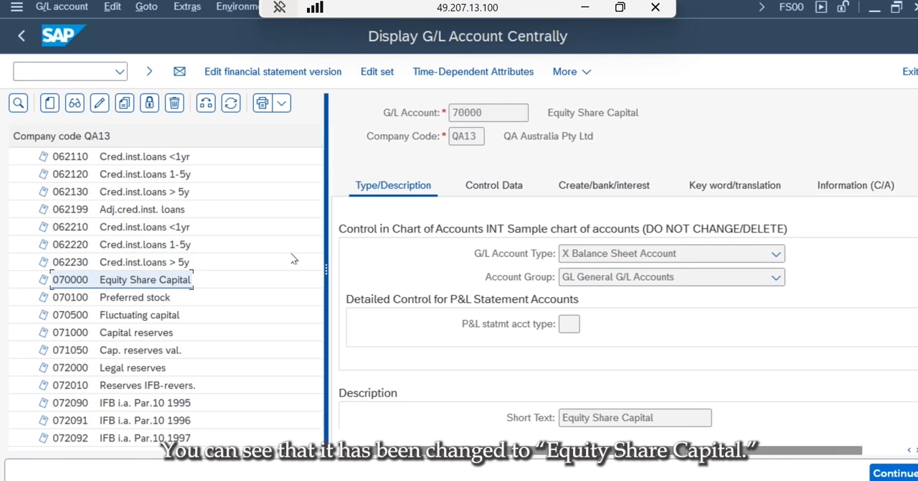
left_click(293, 259)
left_click(501, 349)
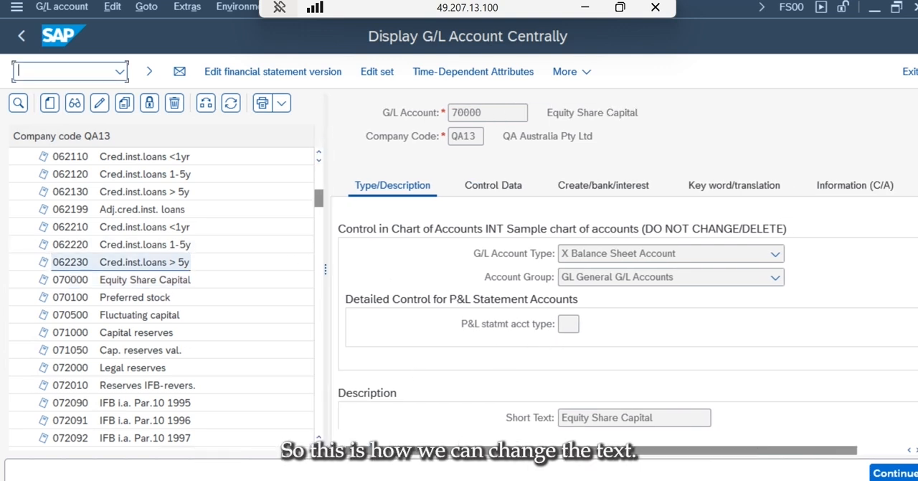
- Glance at the Fiori launchpad home page, return to the G/L account display and exit to SAP Easy Access
left_click(194, 465)
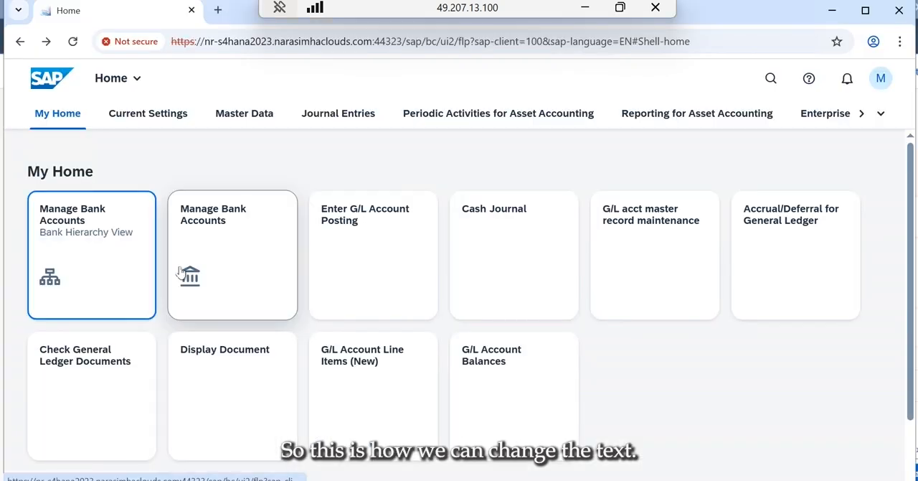
left_click(330, 463)
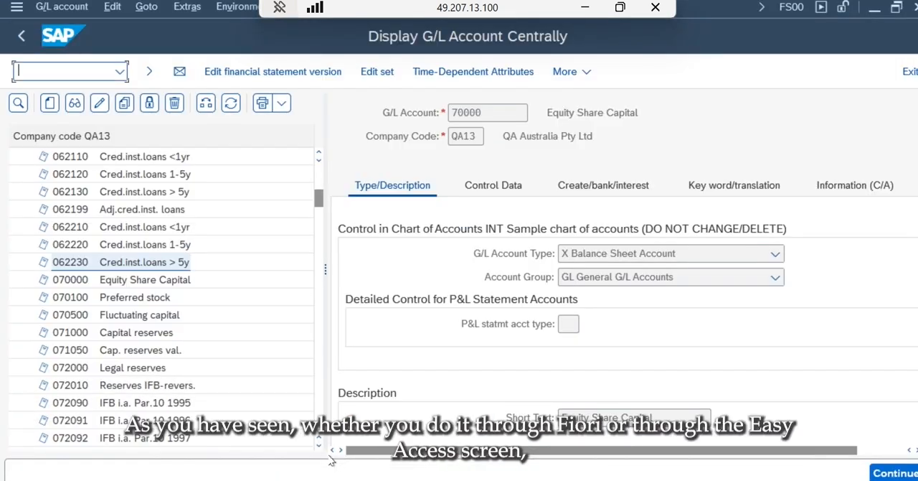
left_click(908, 76)
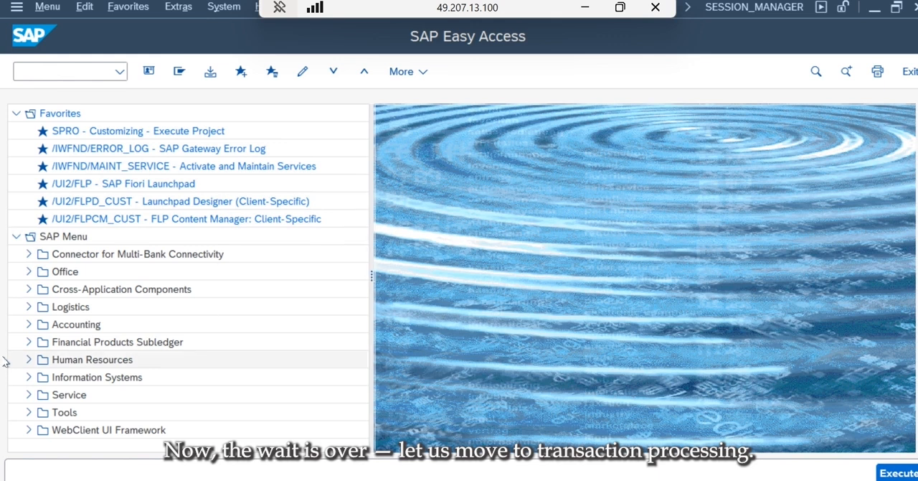
- Open FB50 - Enter G/L Account Document from the General Ledger document entry transactions and confirm company code QA13
left_click(28, 325)
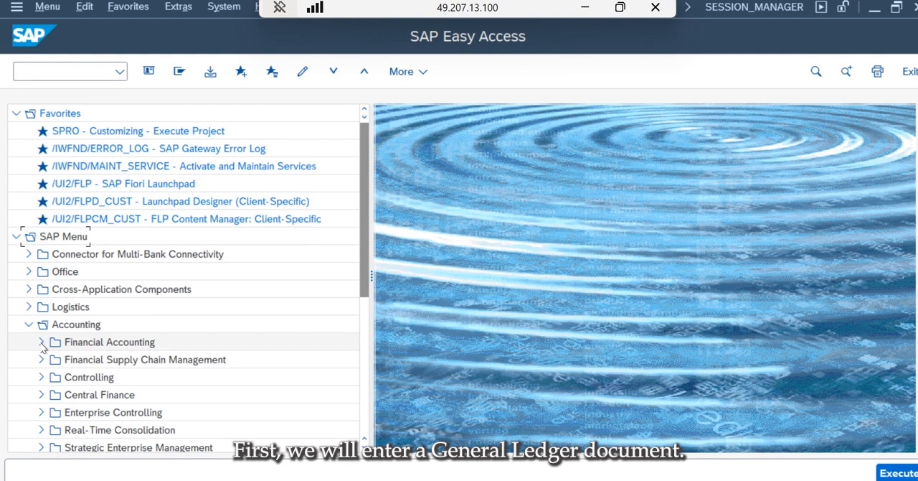
left_click(42, 343)
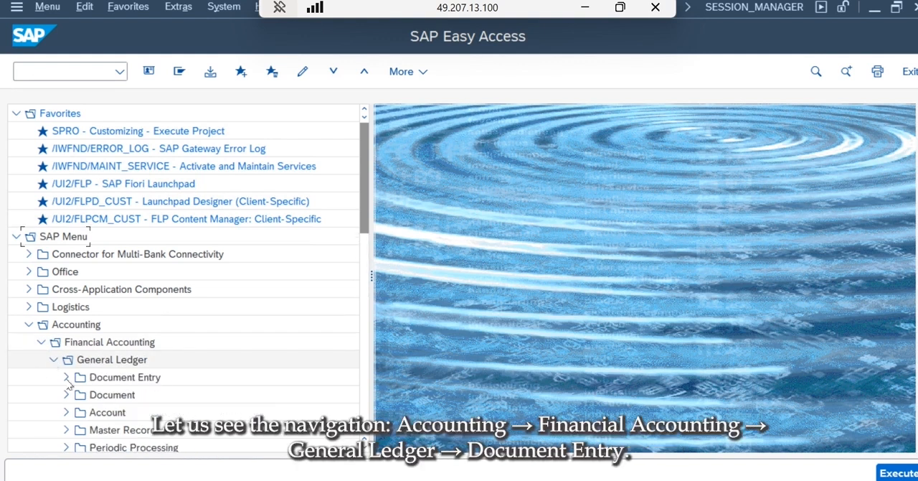
left_click(73, 378)
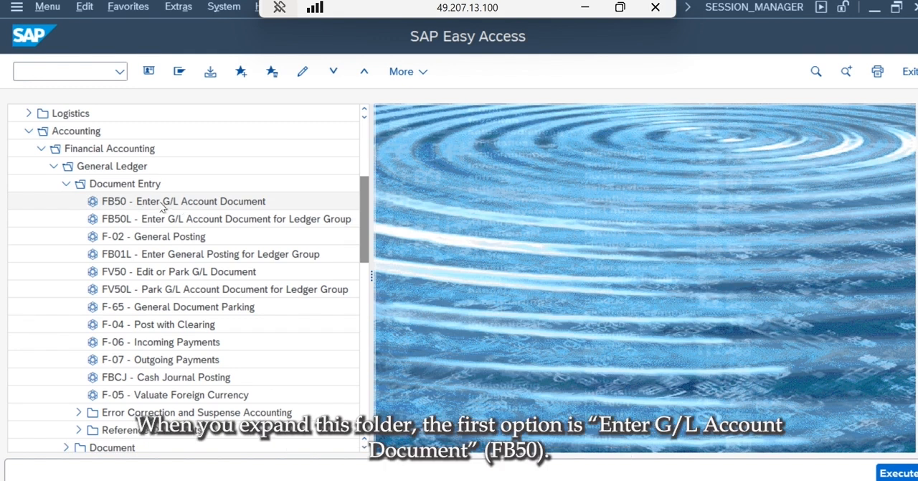
double_click(119, 203)
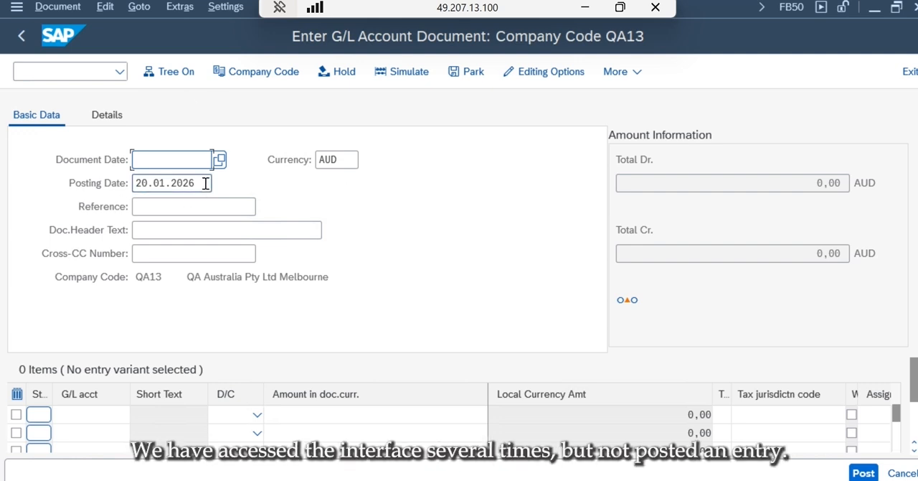
left_click(262, 78)
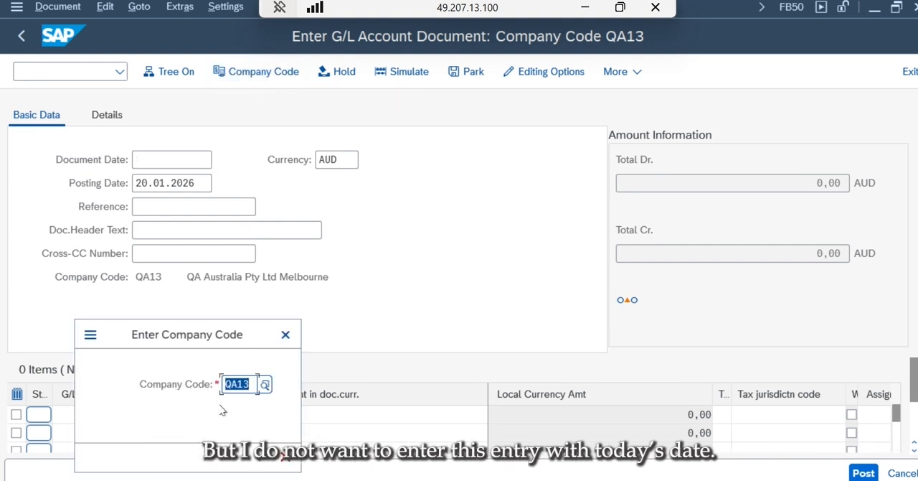
left_click(261, 459)
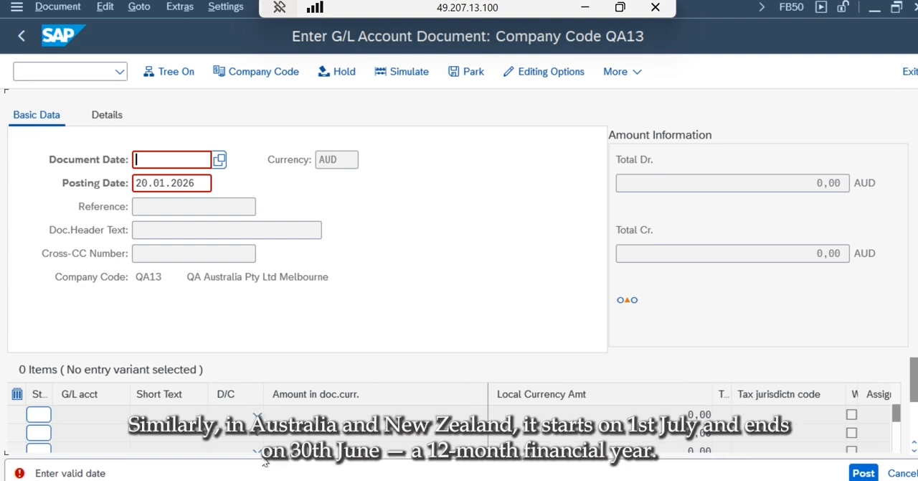
- Set the document date and posting date to 01.07.2025 and accept the posting period adjustment
type("01")
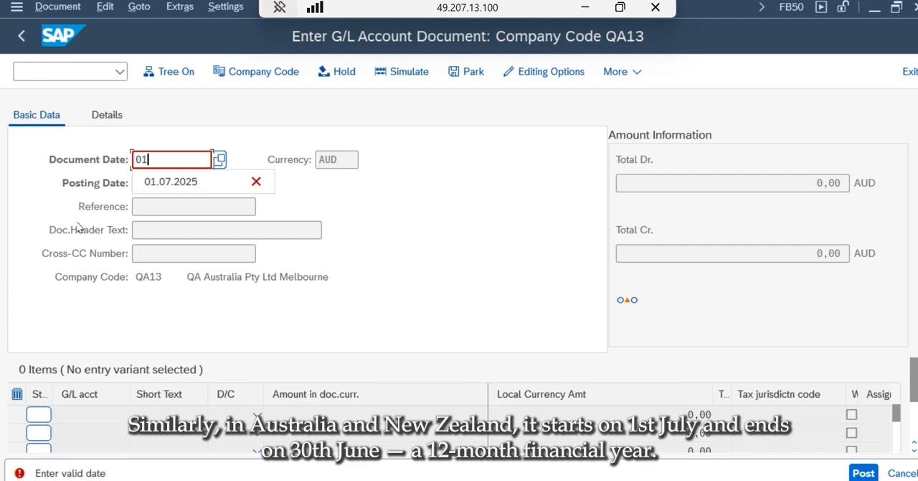
left_click(161, 183)
key("Tab")
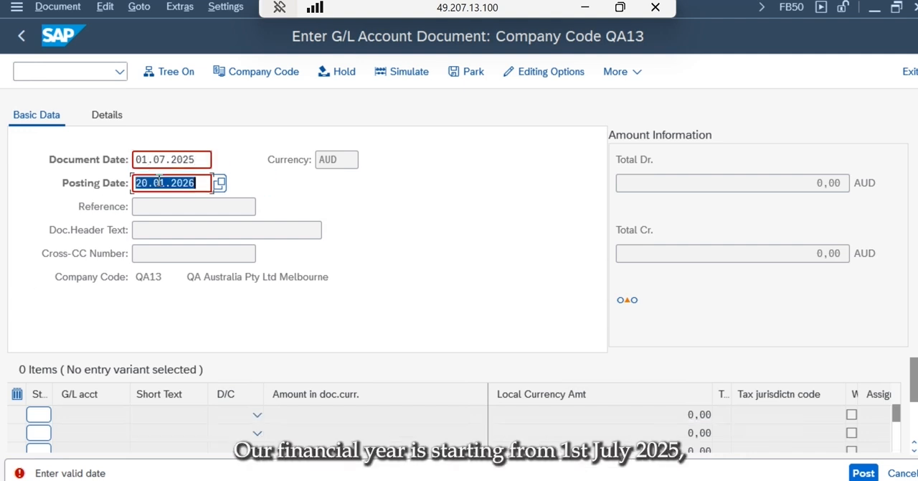
type("01")
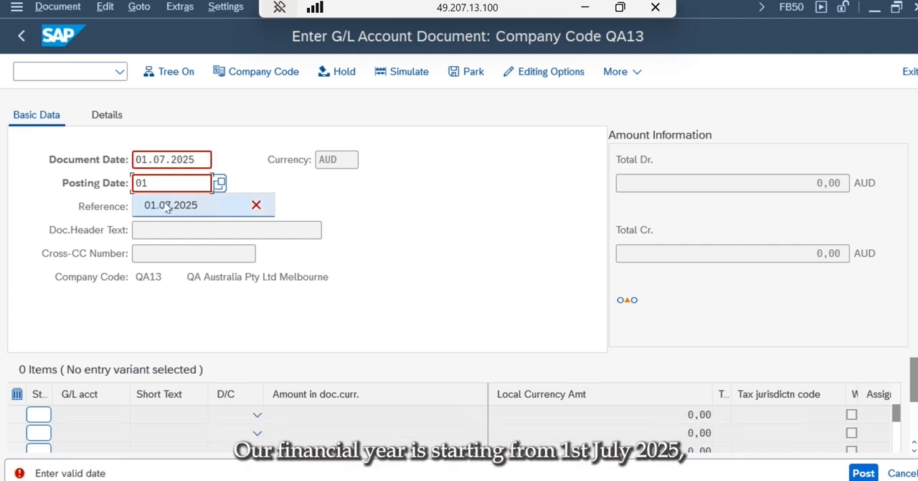
left_click(166, 204)
key("Return")
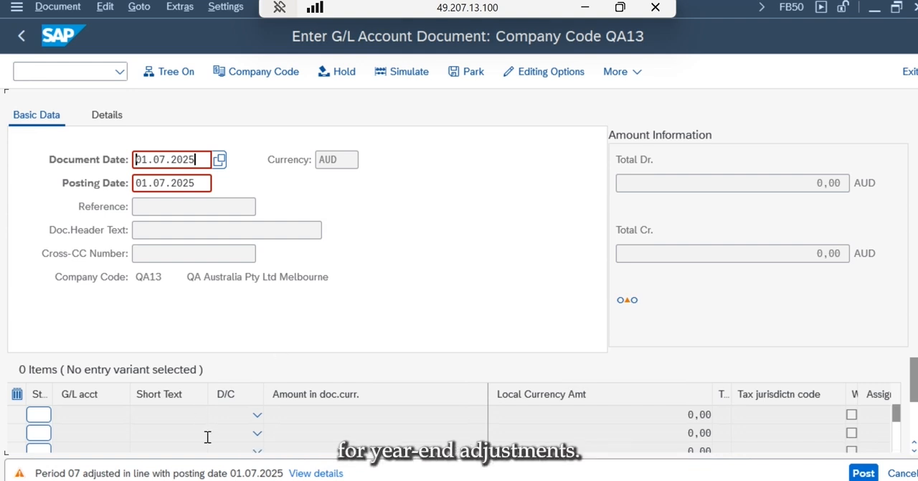
double_click(163, 157)
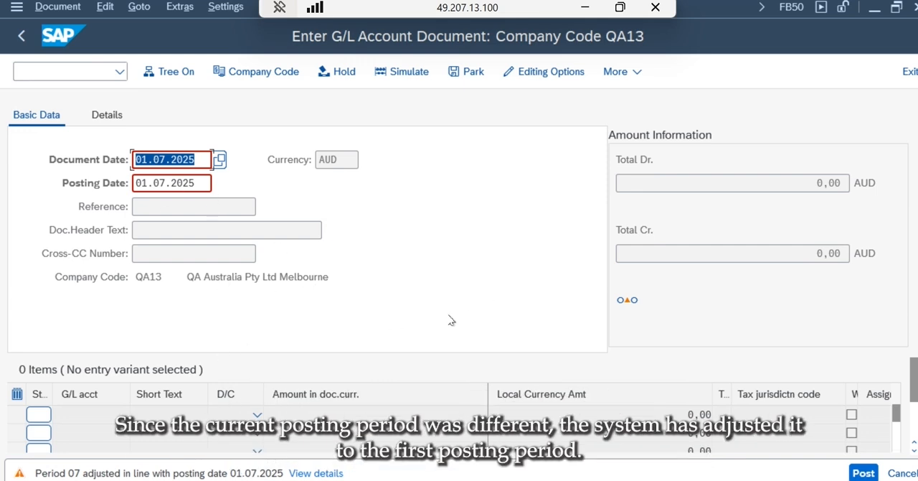
key("Return")
- Enter "Share Capital Raised" as the document header text, leaving the reference empty, and check the balance indicator
left_click(220, 211)
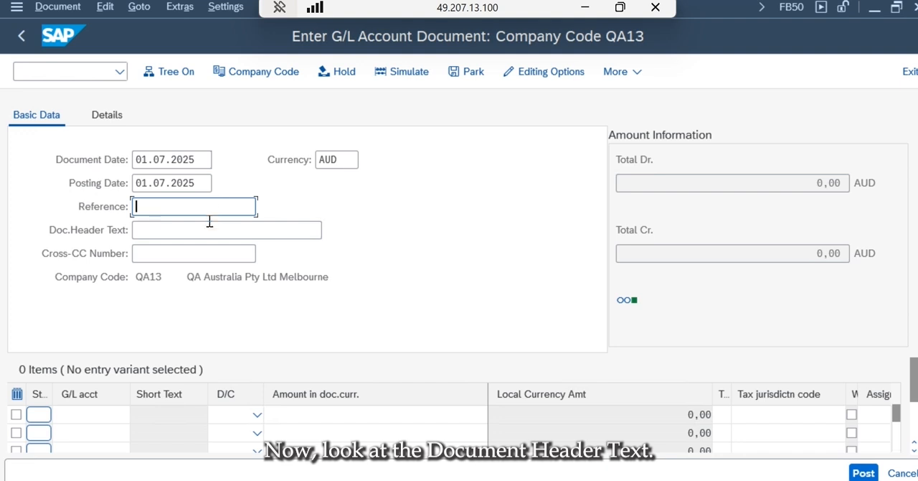
left_click(205, 230)
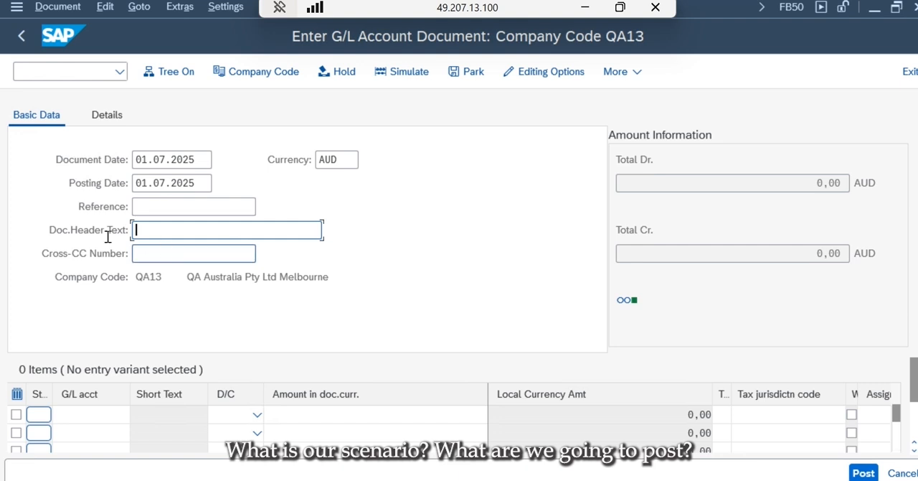
left_click(145, 205)
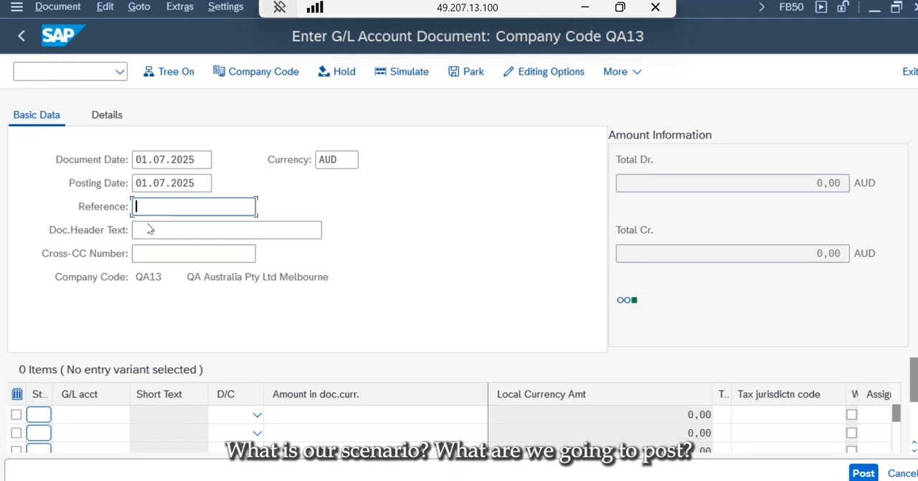
left_click(147, 229)
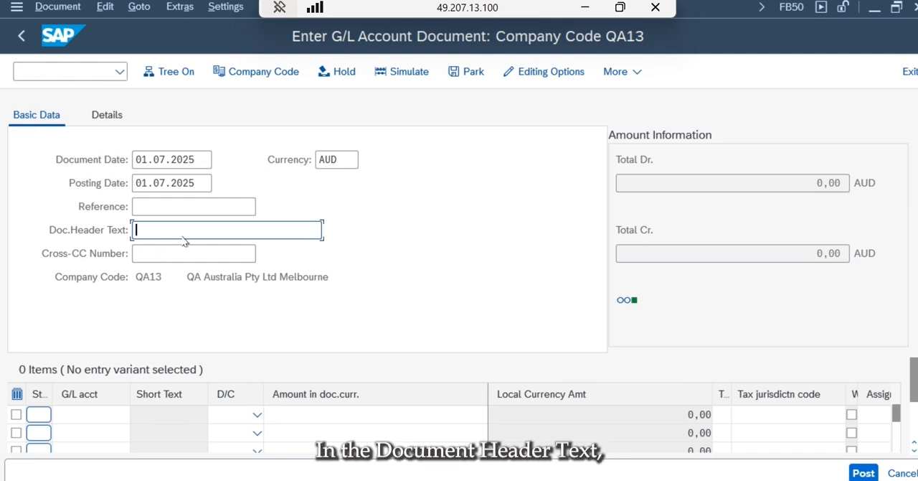
type("Share Capital Raised")
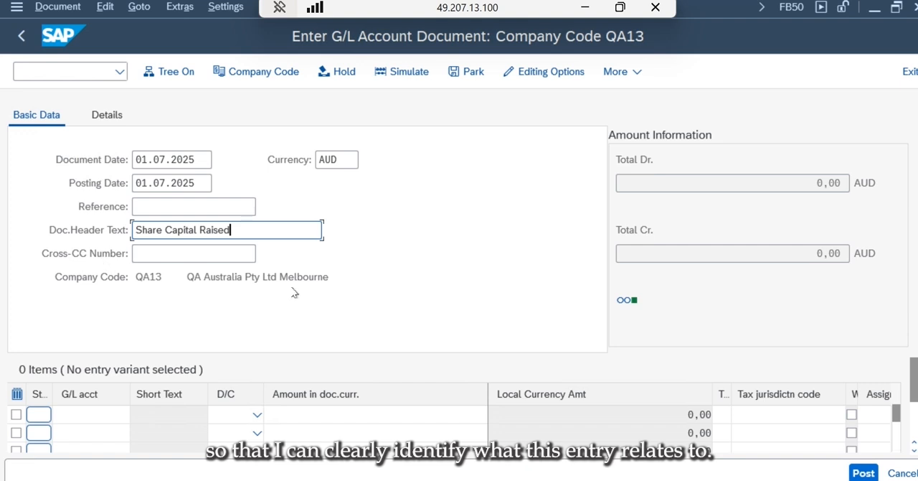
mouse_move(636, 305)
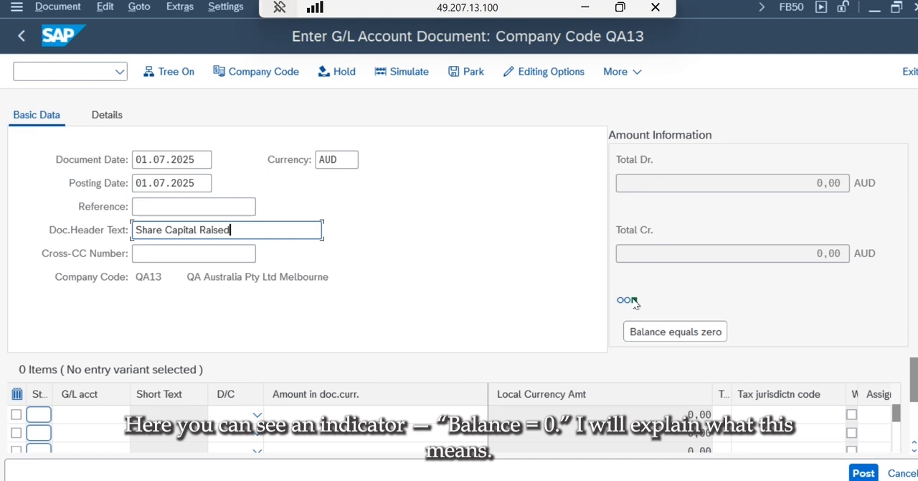
- Assign G/L account 113100, Bank 1 (Domestic), to the first line item
left_click(73, 422)
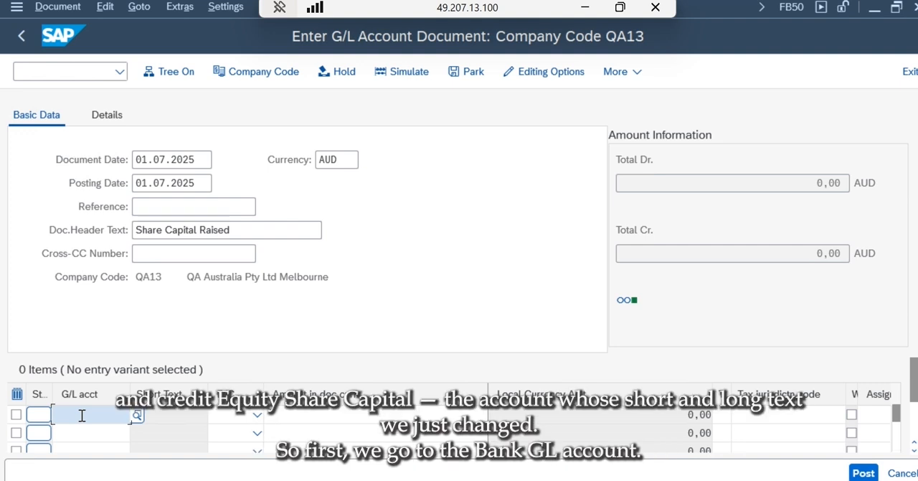
type("11")
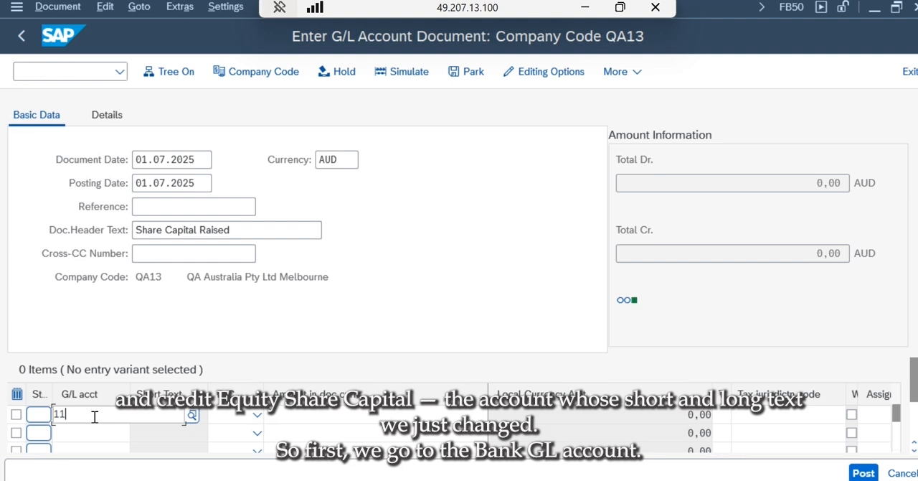
key("BackSpace")
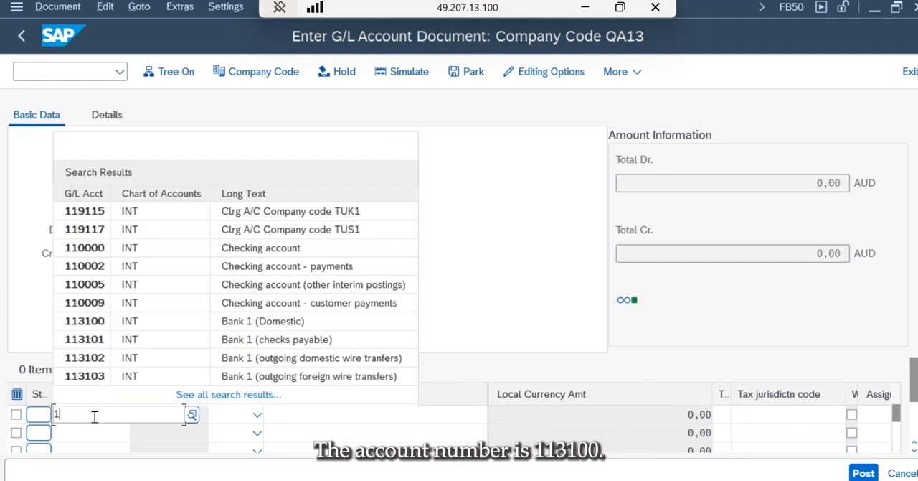
type("131")
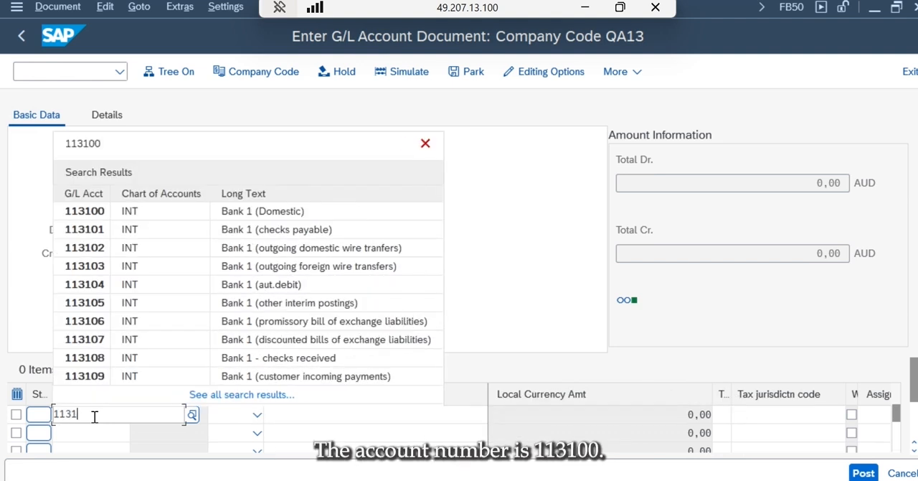
type("00")
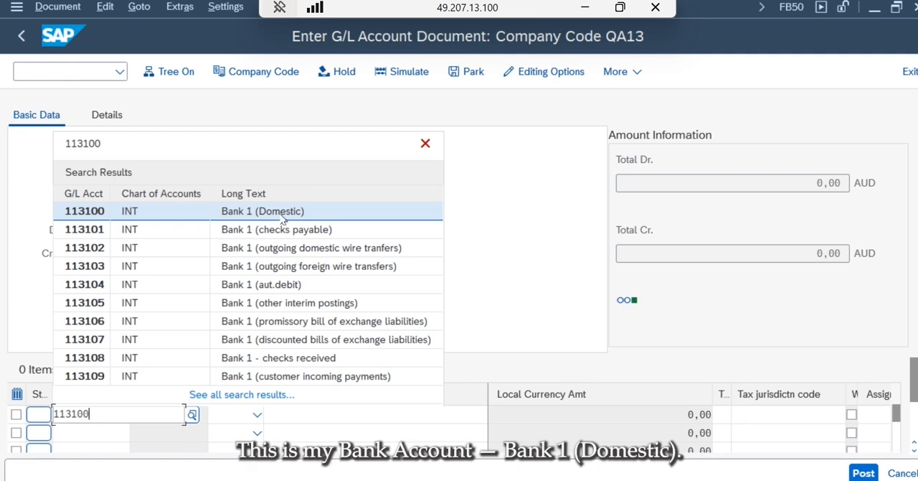
left_click(282, 220)
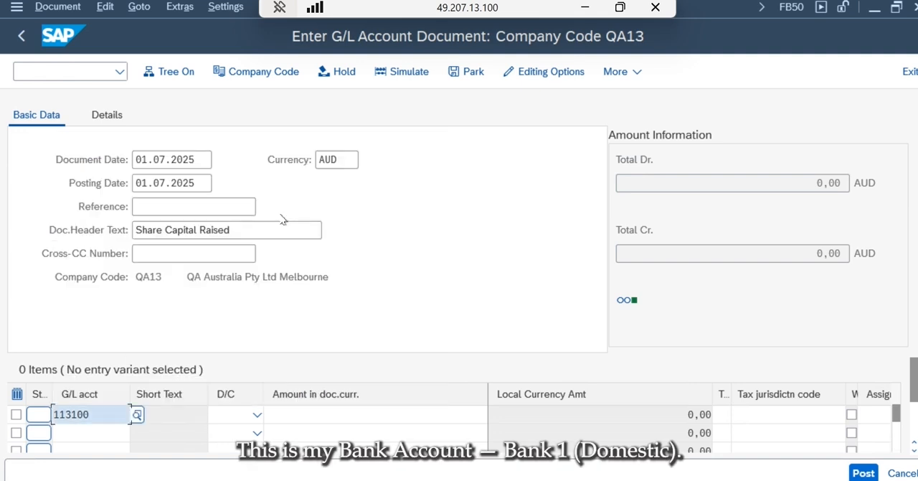
- Set the bank line item to Debit with an amount of 500000 in document currency
left_click(257, 416)
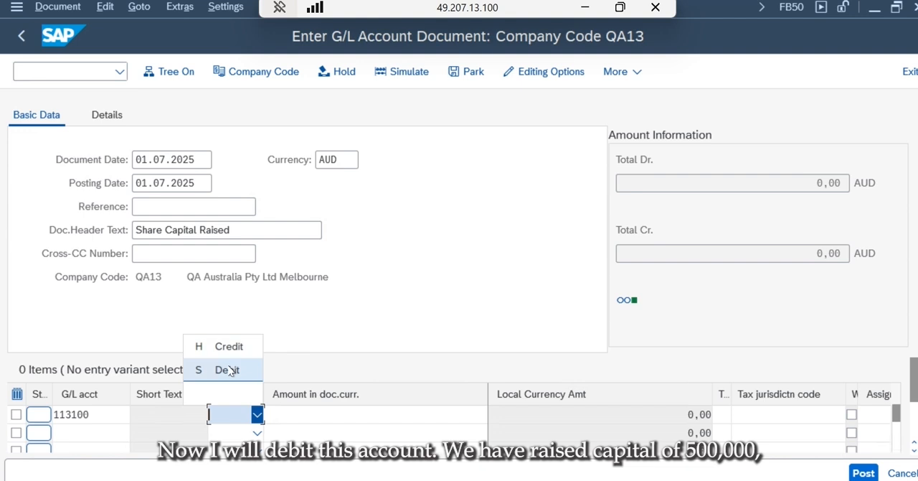
left_click(230, 369)
left_click(340, 415)
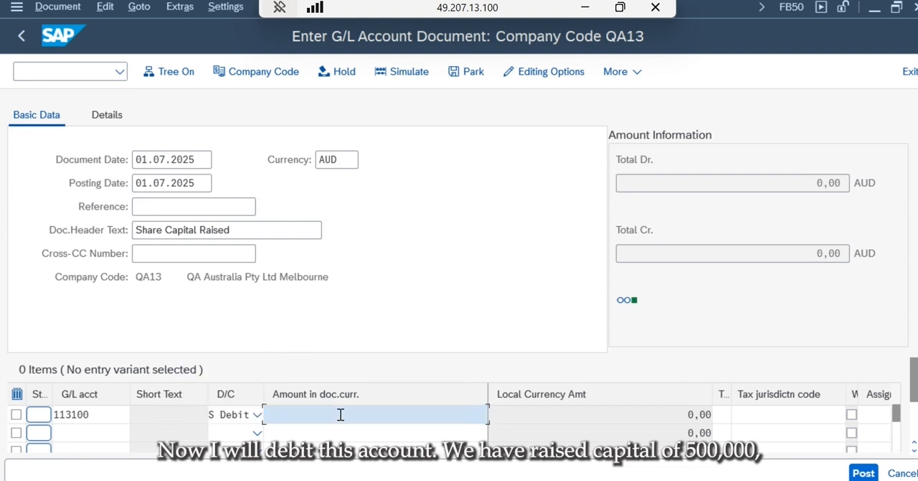
type("500000")
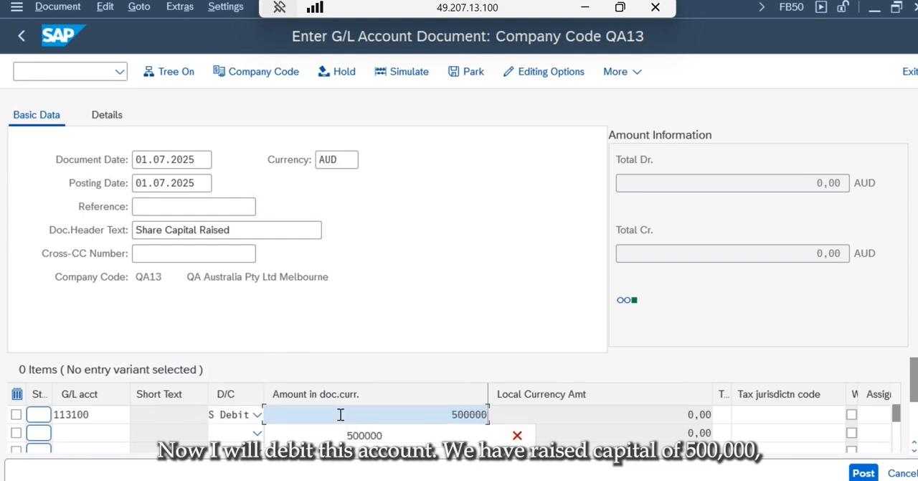
left_click(348, 435)
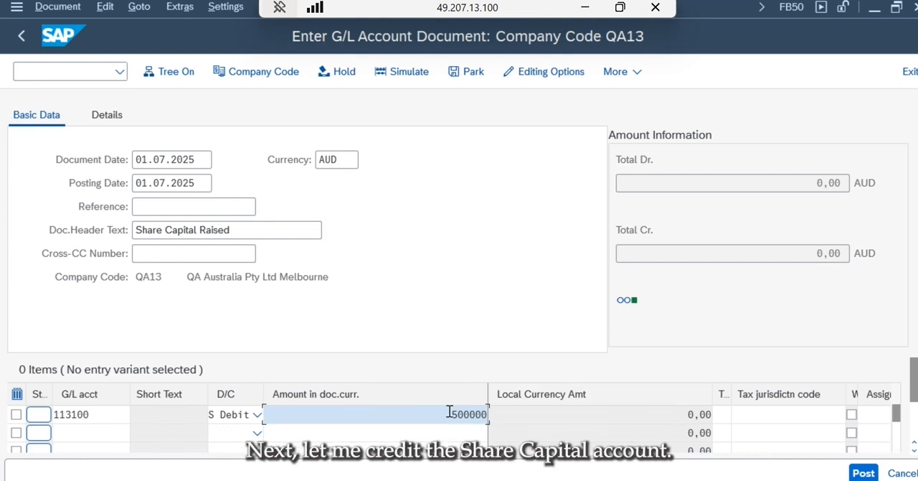
- Assign G/L account 70000, Equity Share Capital, to the second line item
left_click(99, 436)
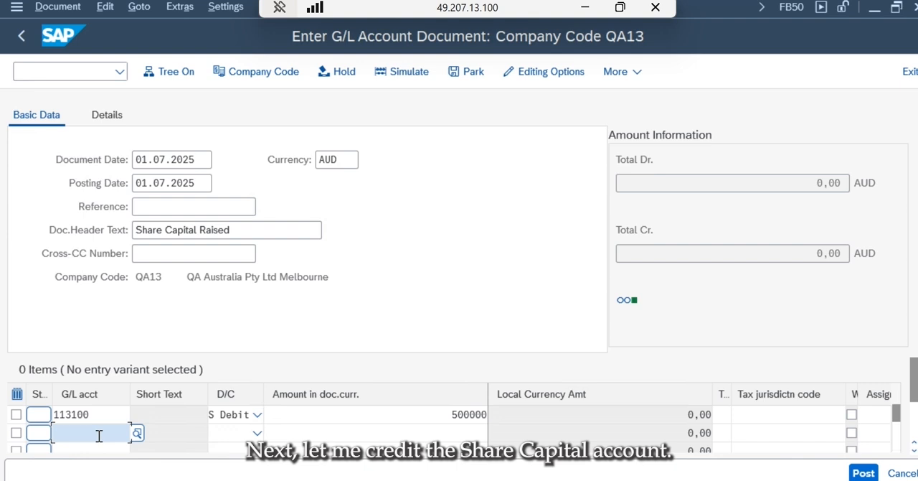
type("70000")
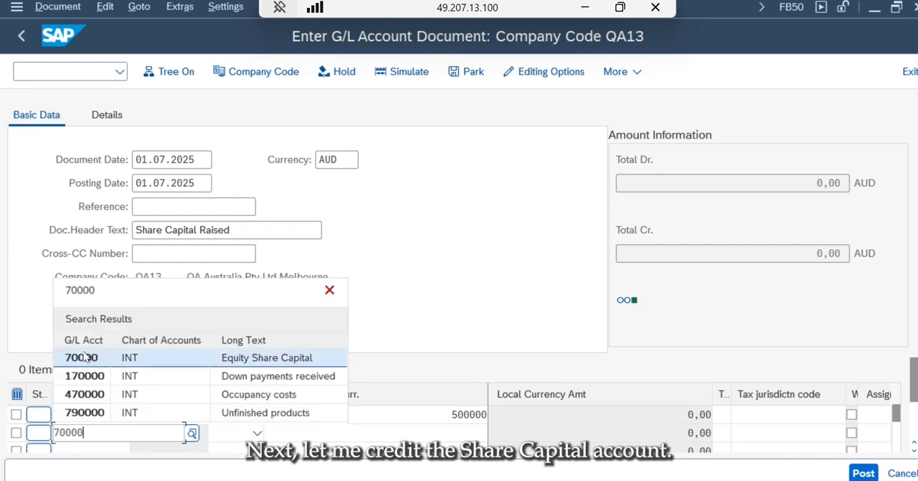
left_click(85, 357)
key("Tab")
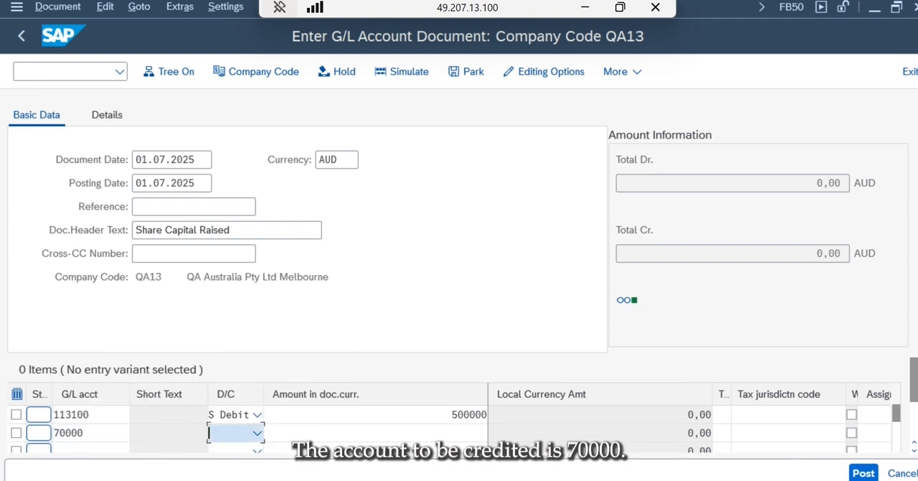
left_click(106, 428)
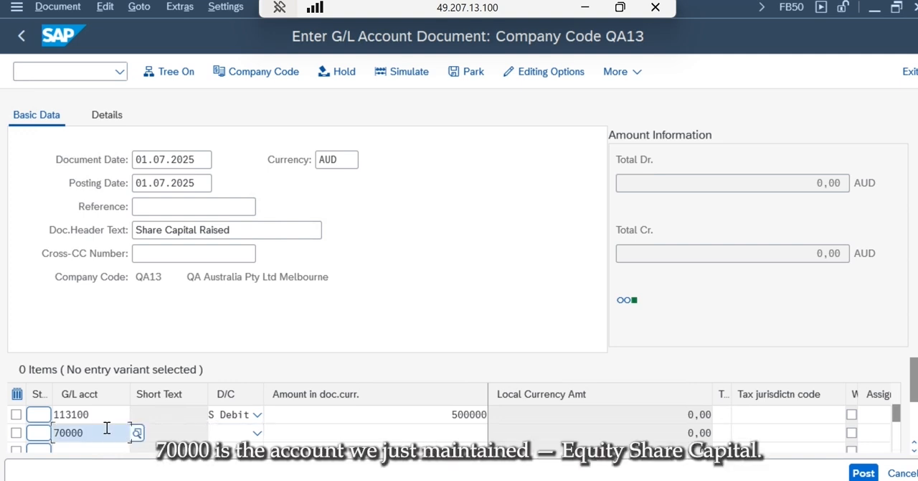
- Set the Equity Share Capital line item to Credit with an amount of 500000 in document currency
left_click(257, 432)
left_click(231, 366)
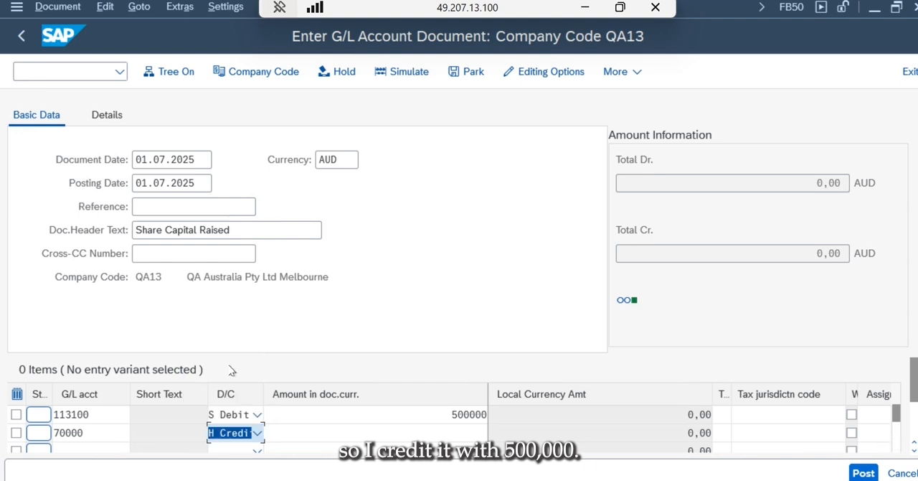
left_click(445, 435)
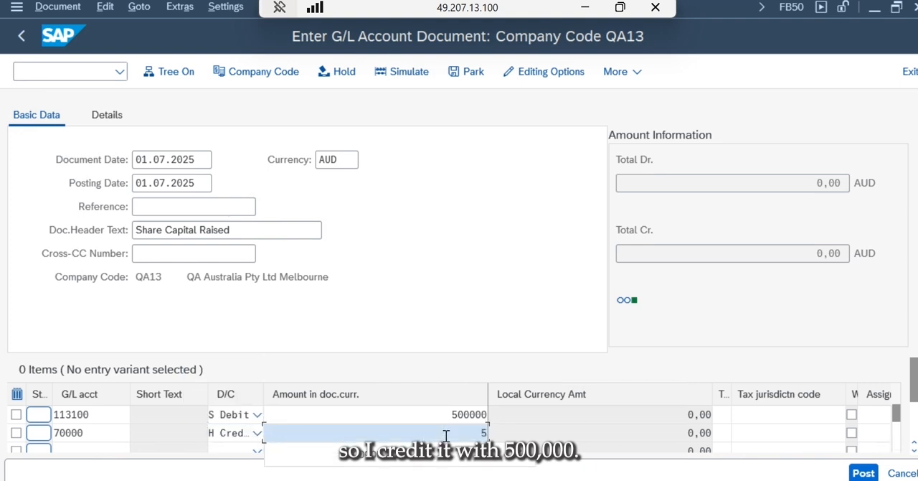
type("500000")
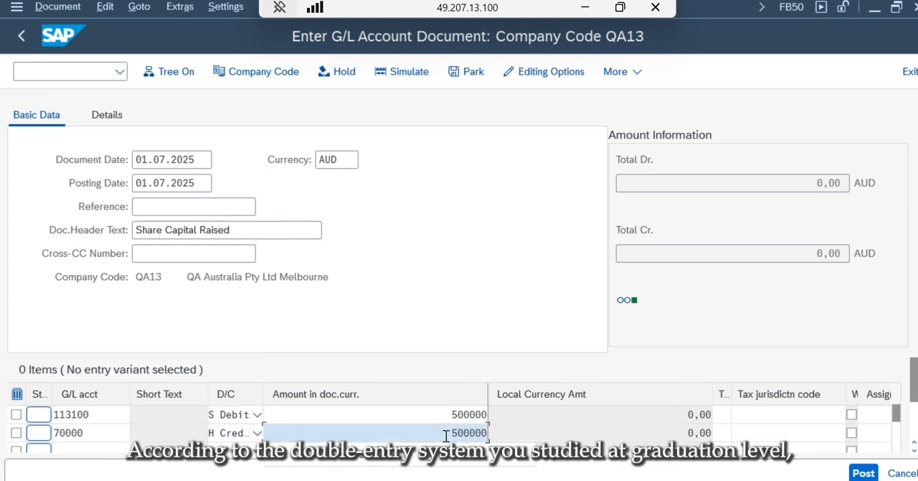
- Validate the line items and supply 01.07.2025 as the value date for bank account 113100
key("Return")
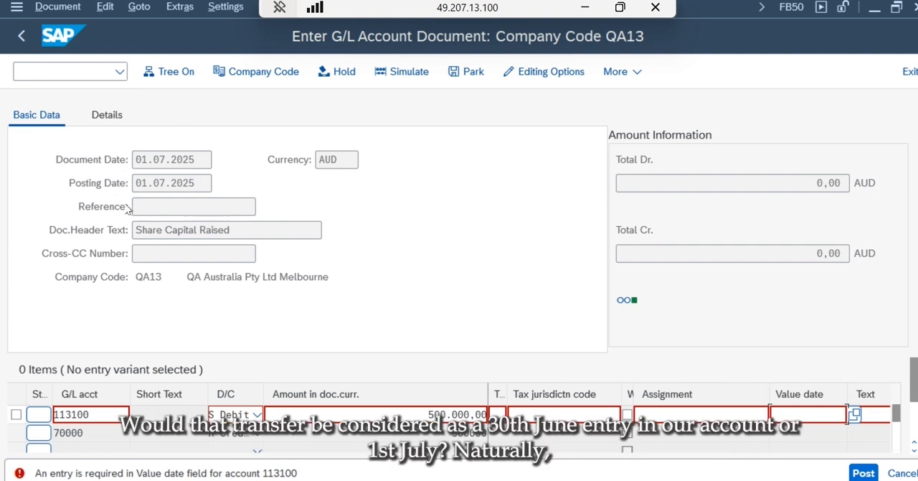
left_click(810, 415)
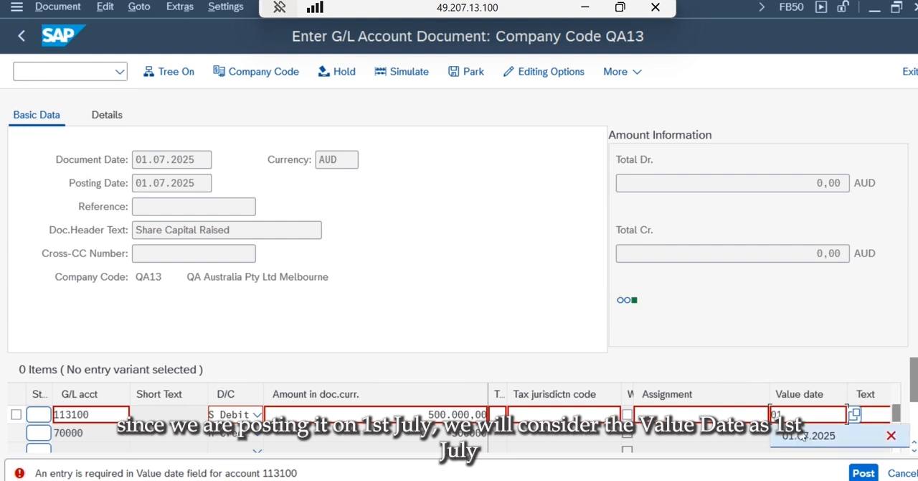
left_click(802, 431)
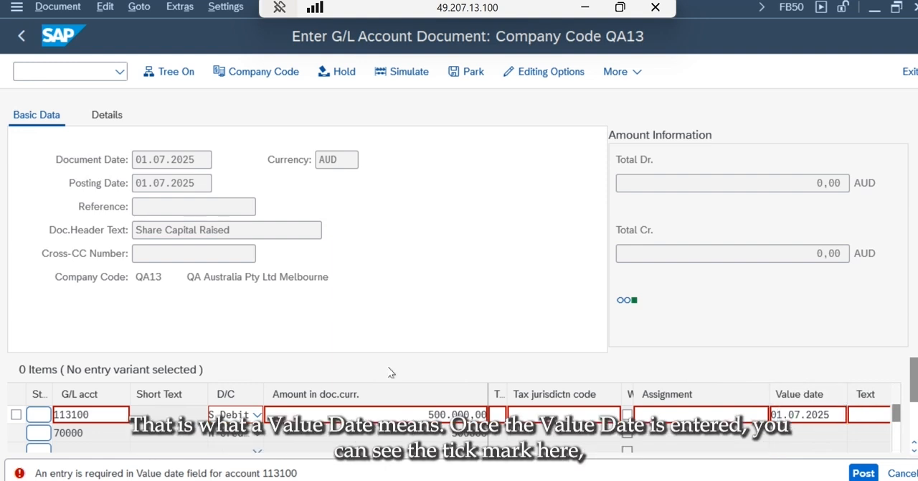
key("Return")
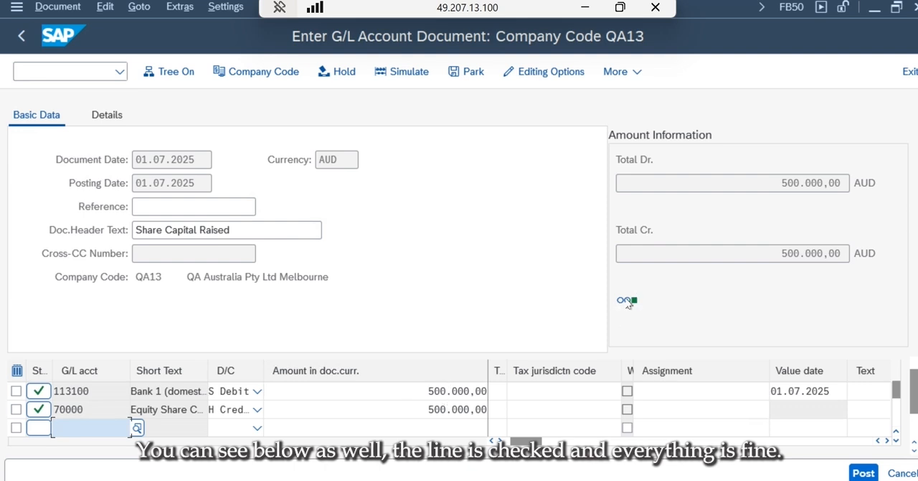
- Simulate the share capital document to review the accounting entry and post it
mouse_move(641, 301)
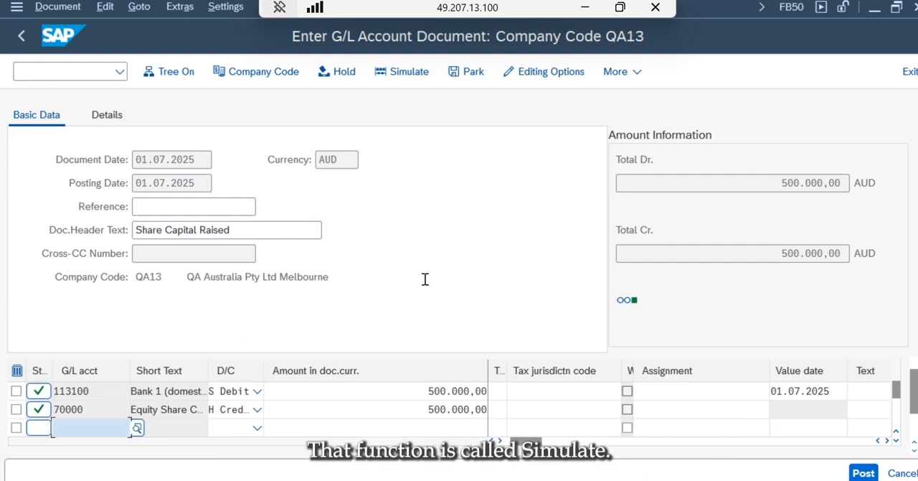
left_click(395, 75)
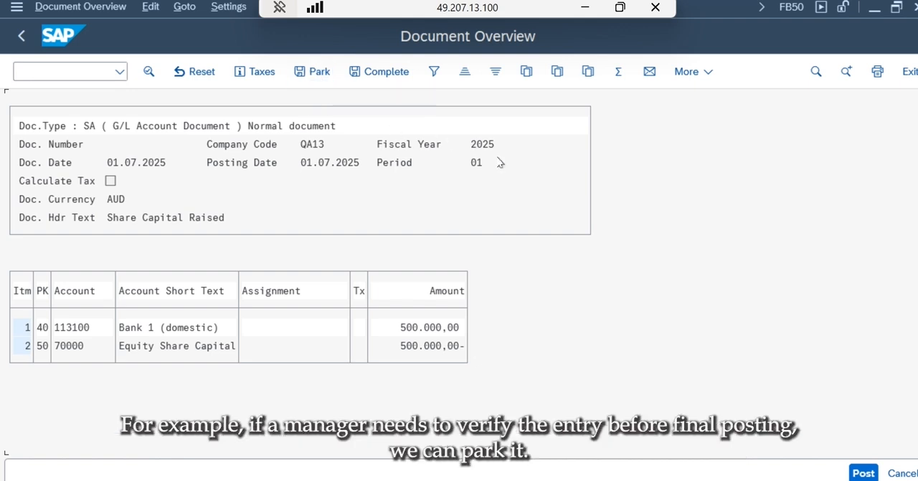
left_click(857, 474)
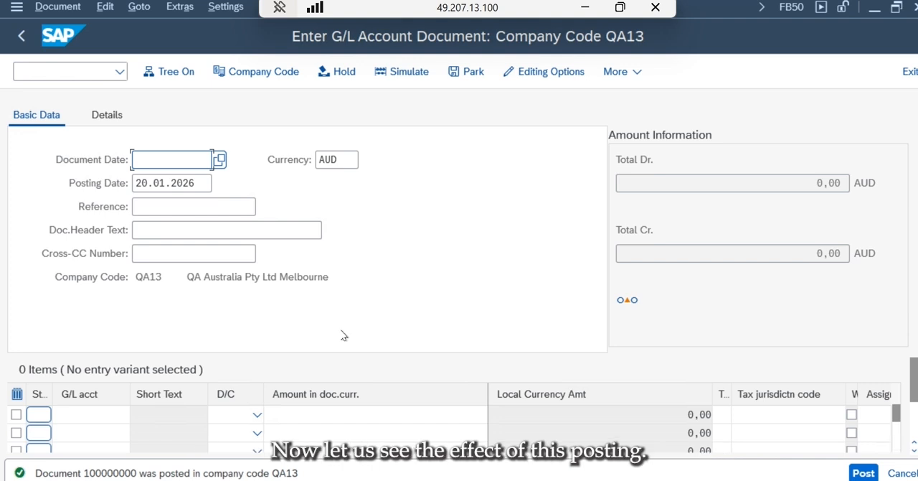
- Exit G/L document entry to SAP Easy Access, accepting the loss of unsaved data, and collapse the Financial Accounting folder
left_click(909, 71)
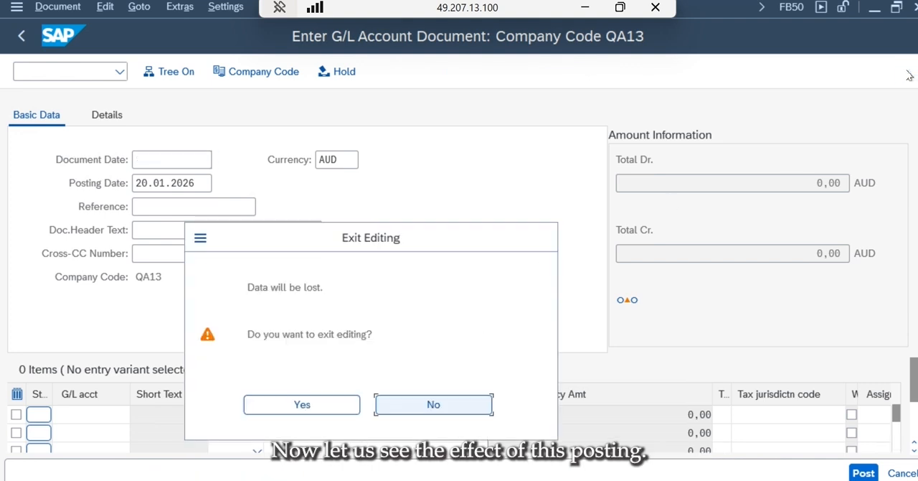
left_click(304, 404)
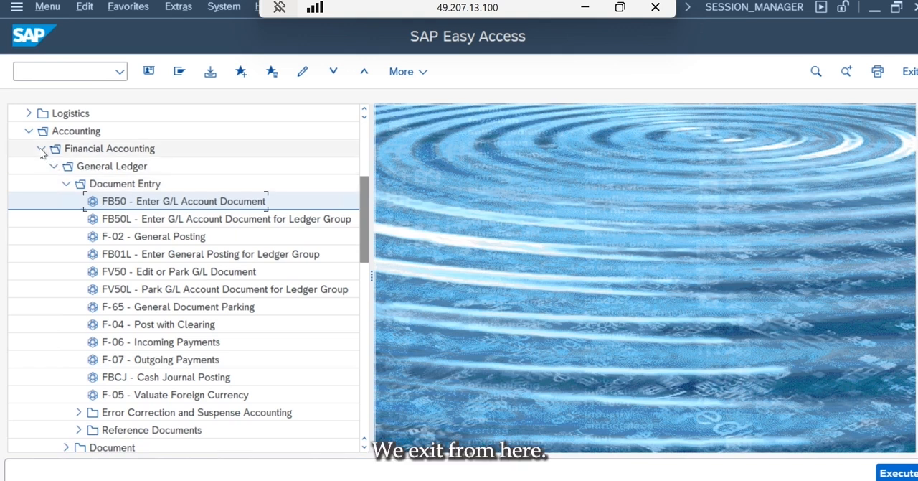
left_click(41, 148)
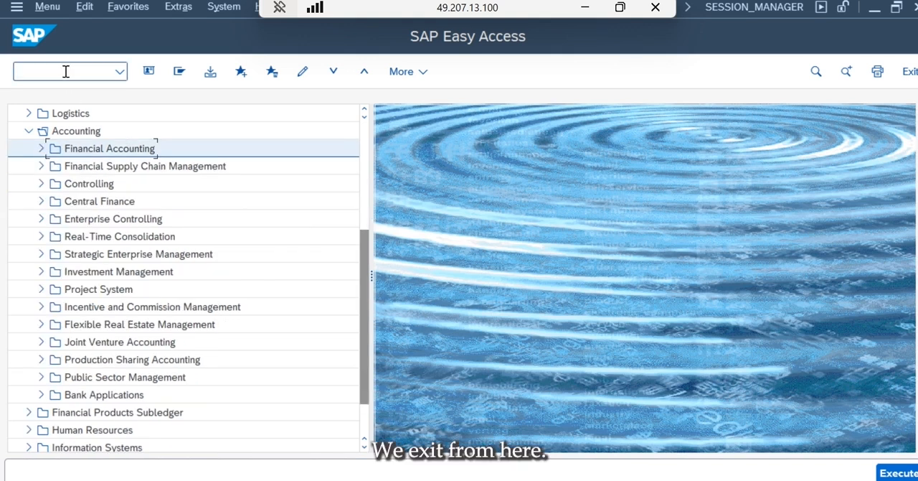
- Start transaction FBL3N for the G/L account line item display
type("fb")
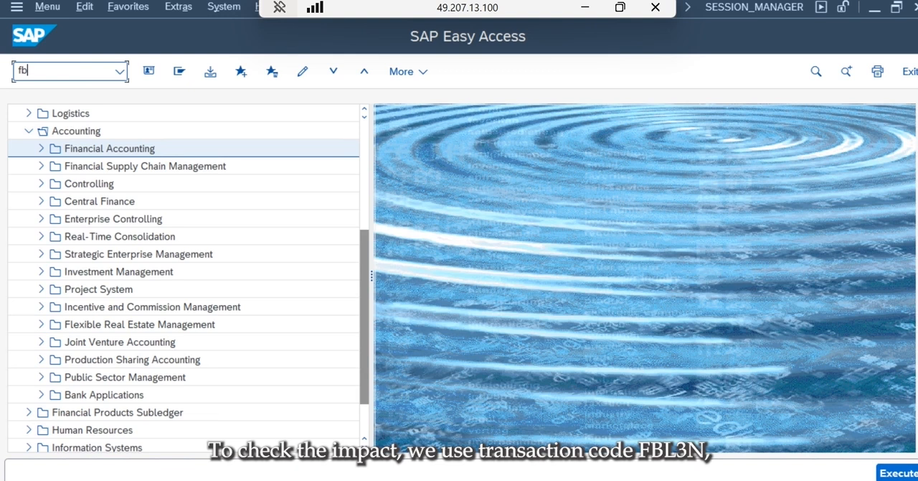
type("l3n")
key("Return")
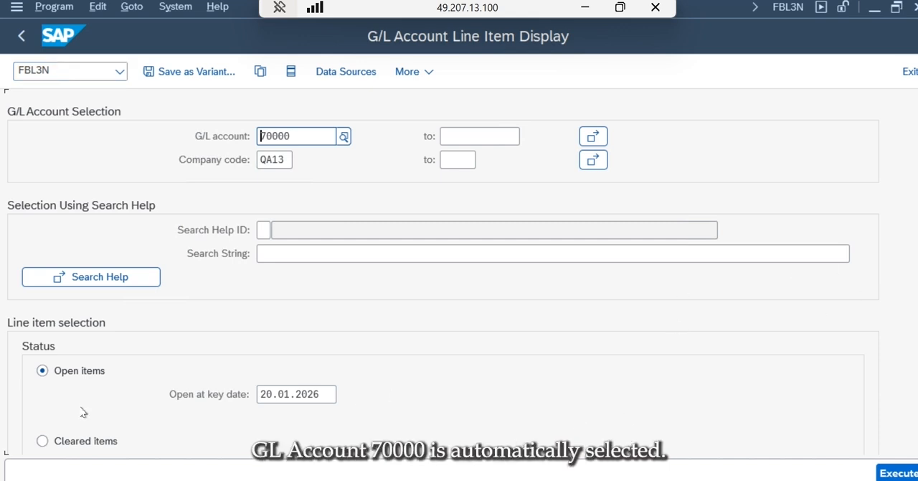
- Display all line items, with no posting date limits, for G/L account 70000 in company code QA13
left_click(82, 441)
key("Tab")
key("Tab")
key("Tab")
key("Tab")
key("Tab")
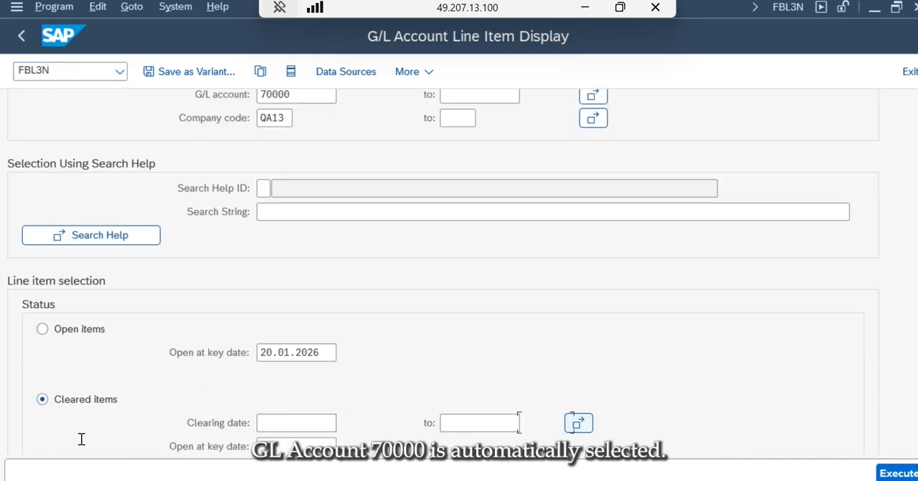
left_click(65, 396)
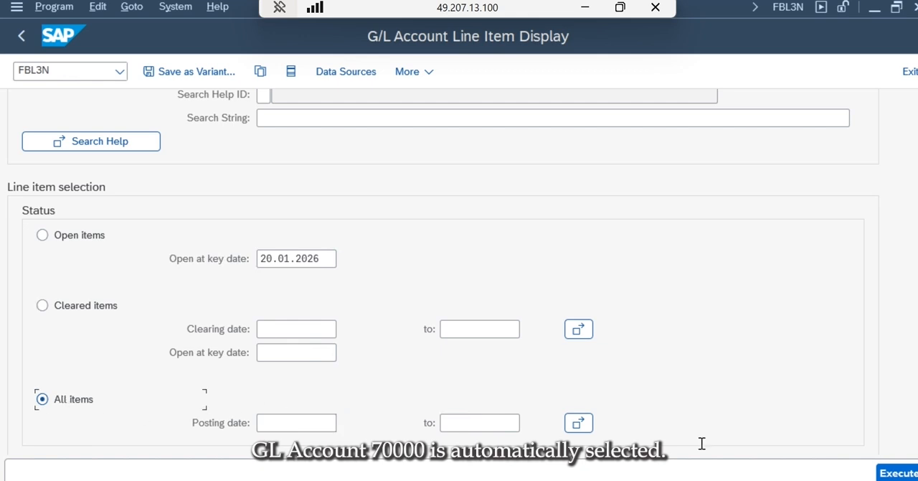
key("F8")
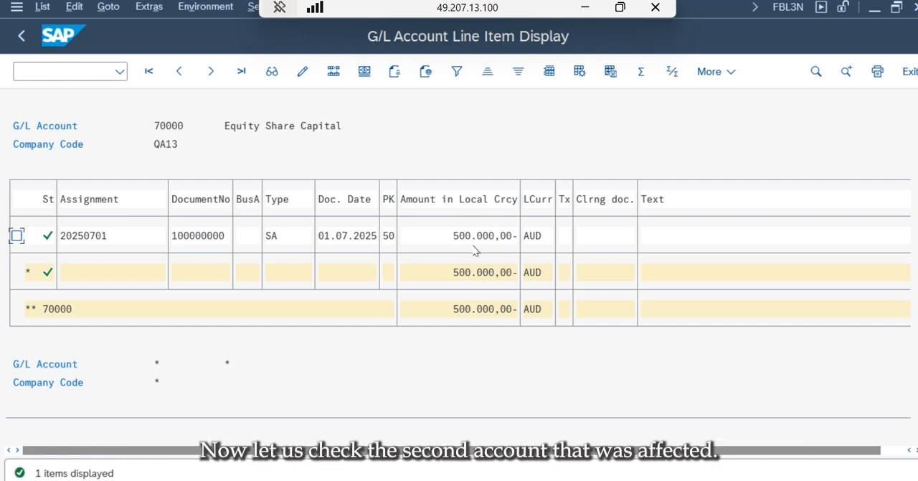
- Return to the line item selection and replace the G/L account with bank account 113100
left_click(16, 37)
double_click(301, 135)
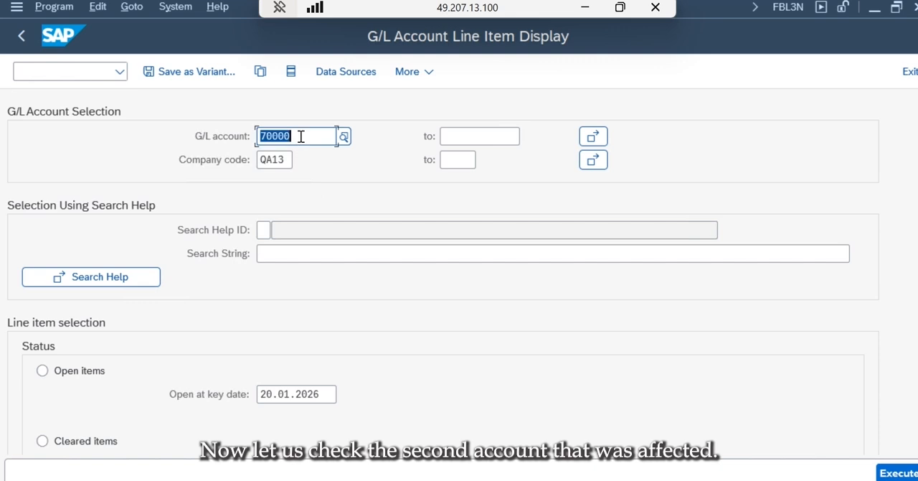
type("70000113100")
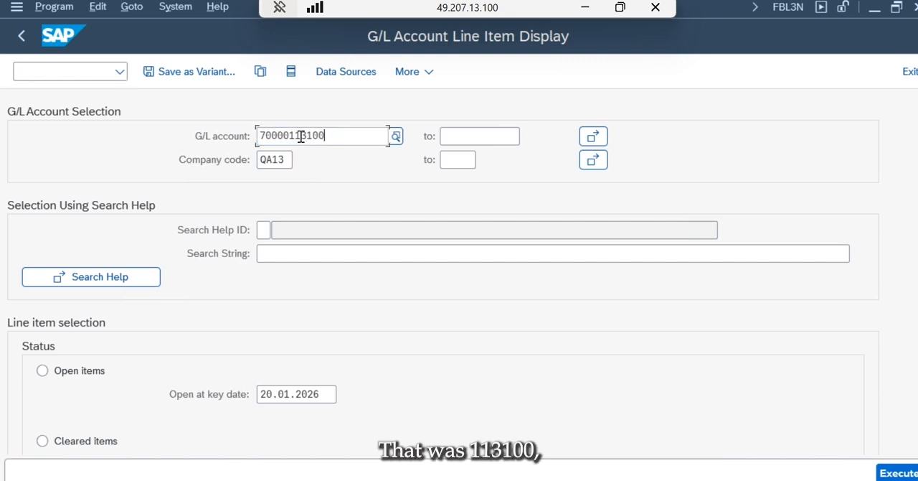
key("BackSpace")
key("BackSpace")
key("BackSpace")
key("BackSpace")
key("BackSpace")
key("BackSpace")
key("BackSpace")
key("BackSpace")
key("BackSpace")
key("BackSpace")
key("BackSpace")
type("113100")
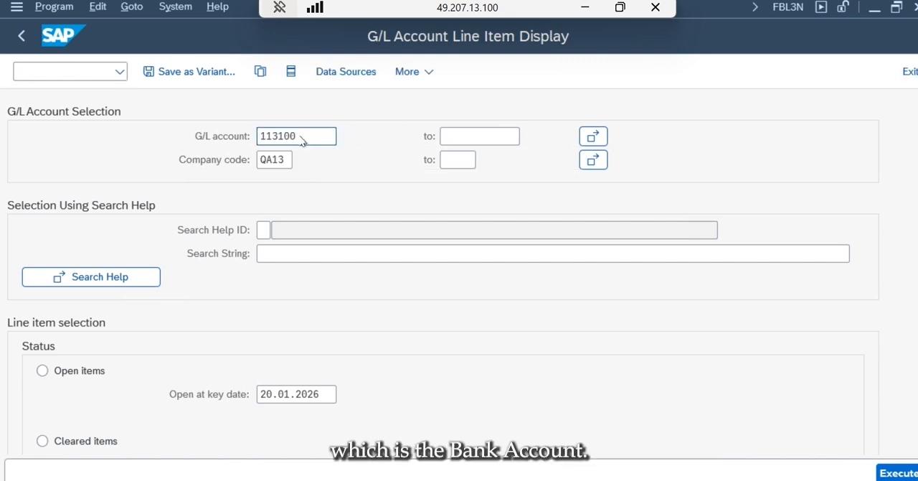
- Display the line items of bank account 113100 in company code QA13, and exit to SAP Easy Access
double_click(302, 137)
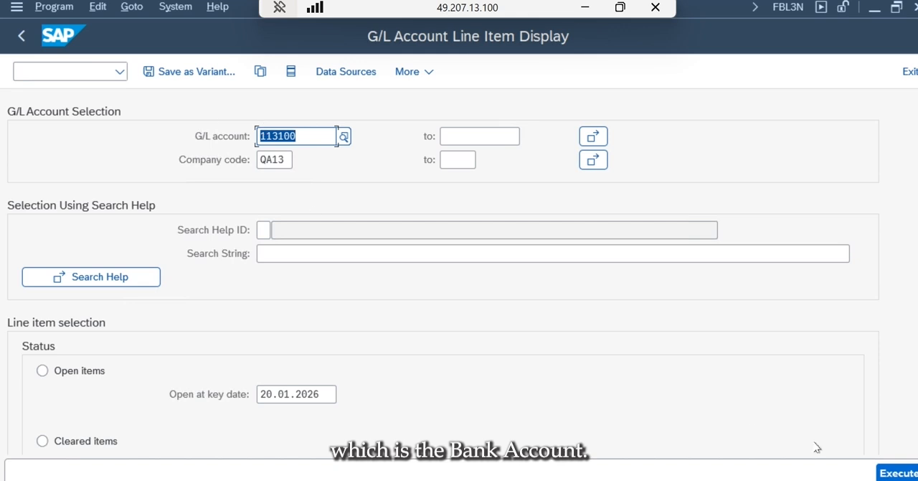
left_click(910, 474)
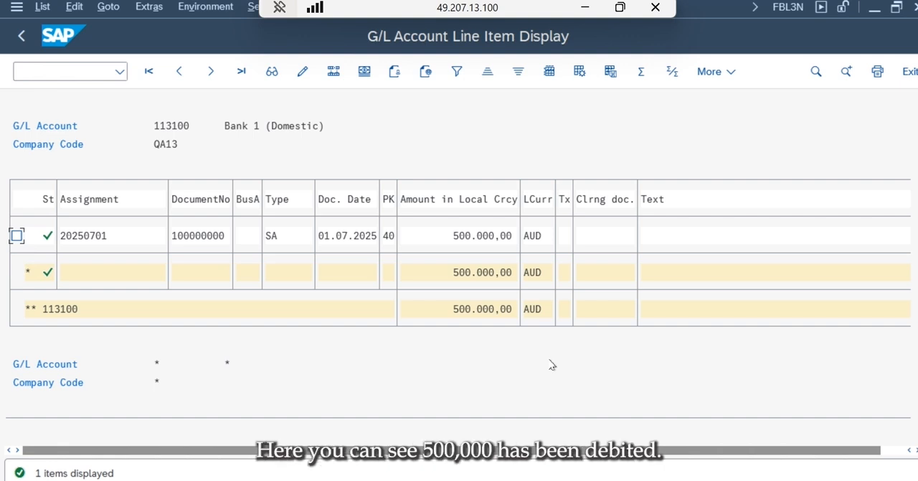
left_click(907, 71)
left_click(907, 72)
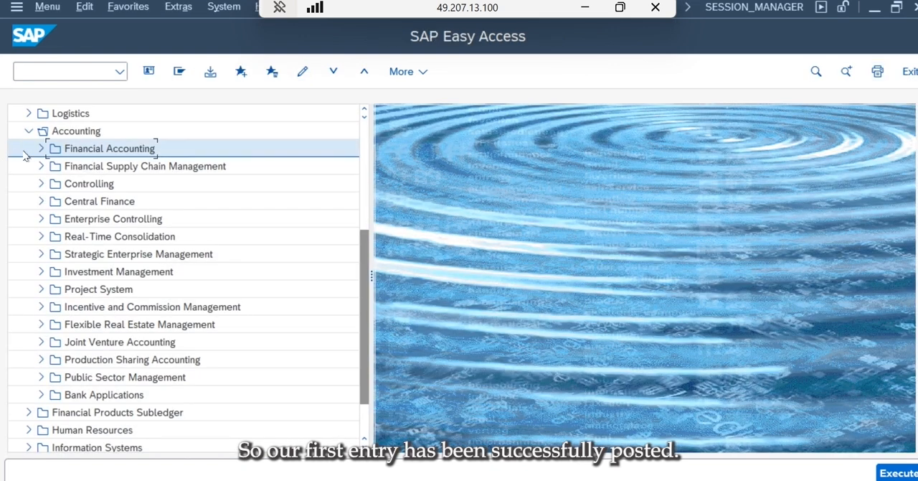
- Open report S_ALR_87012284 - Financial Statement under General Ledger Reports, Financial Statement / Cash Flow, General, Actual/Actual Comparisons
left_click(41, 148)
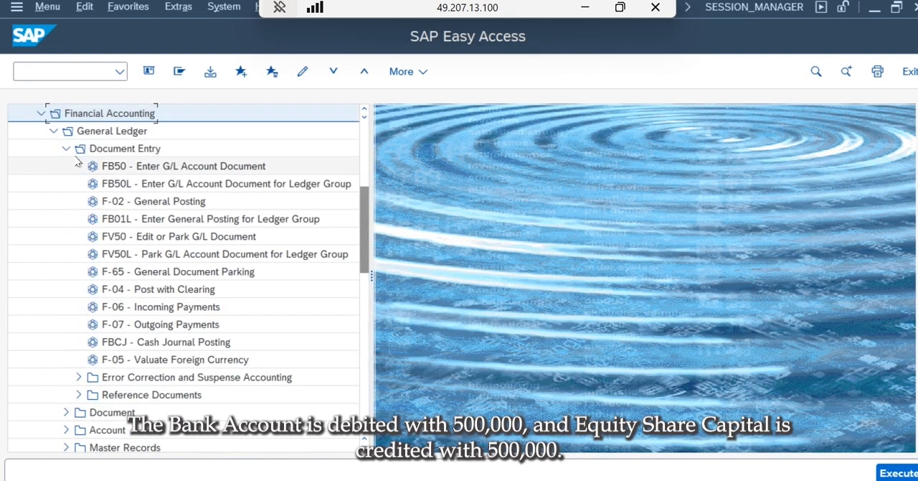
left_click(66, 150)
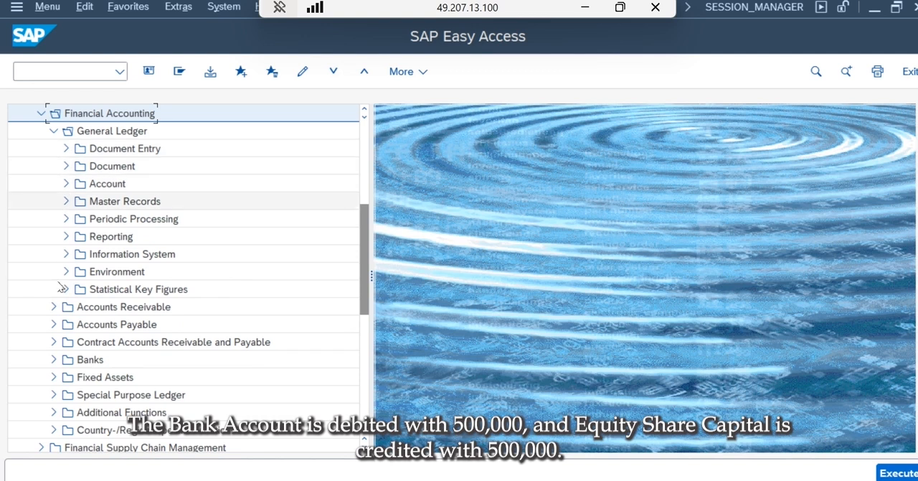
left_click(67, 254)
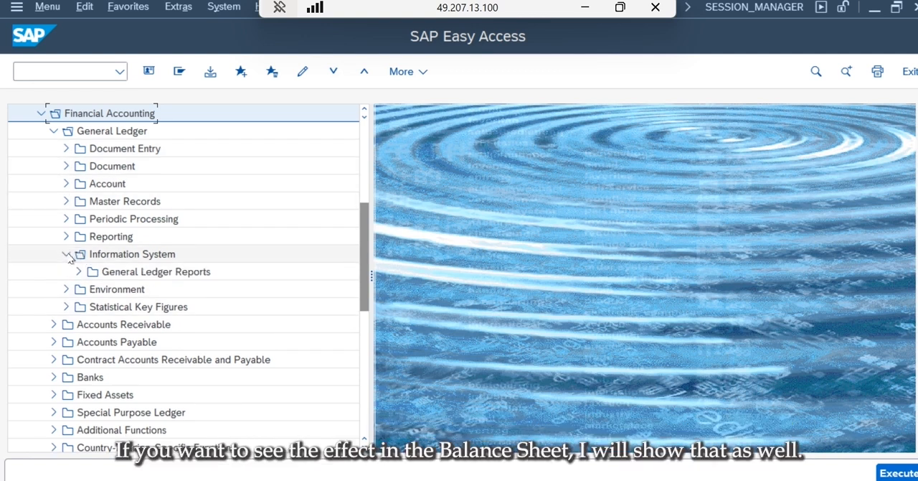
left_click(78, 271)
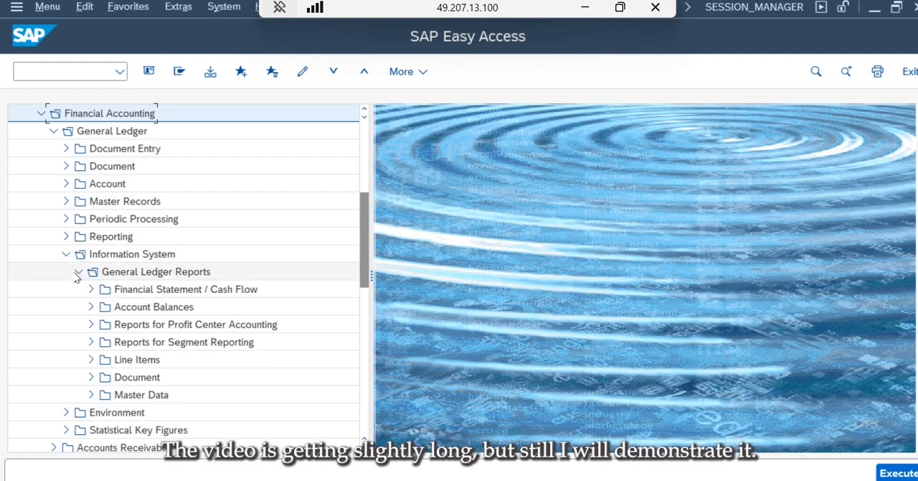
left_click(92, 289)
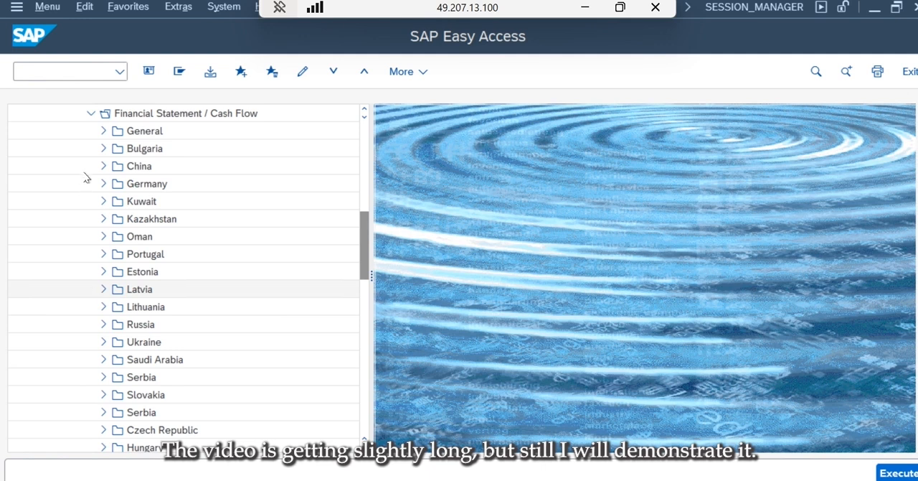
left_click(104, 130)
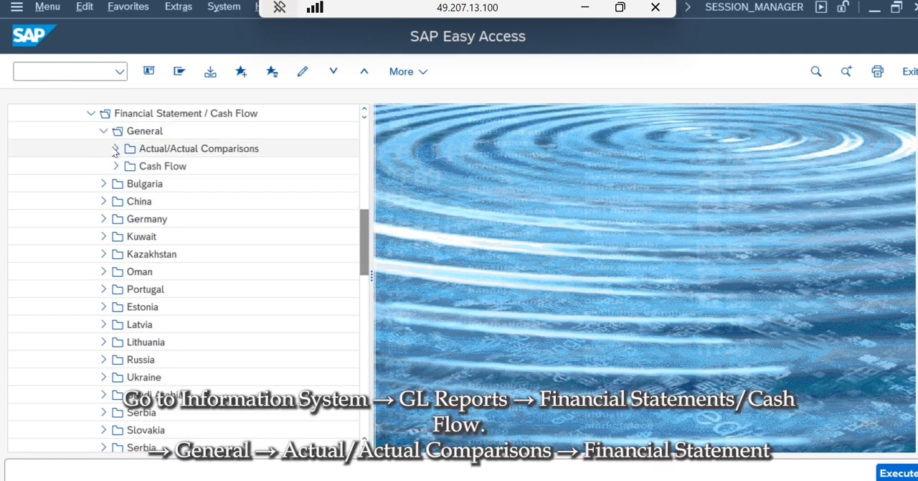
left_click(114, 148)
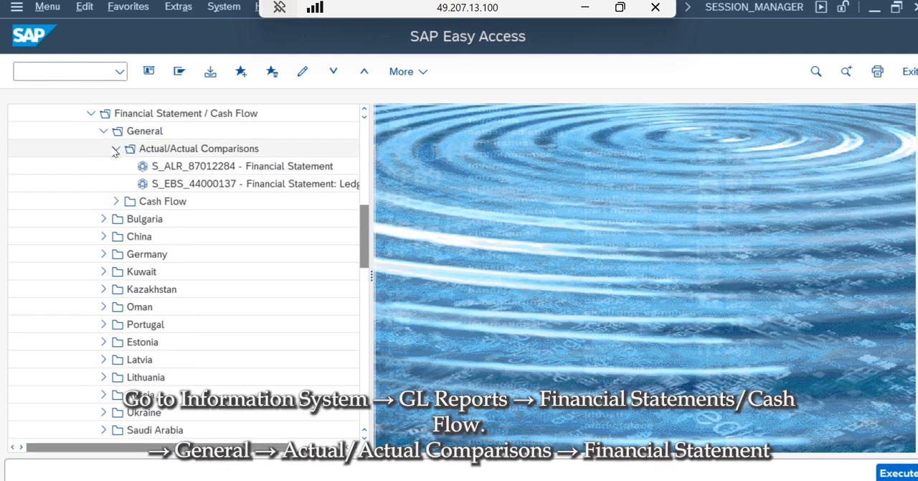
double_click(279, 167)
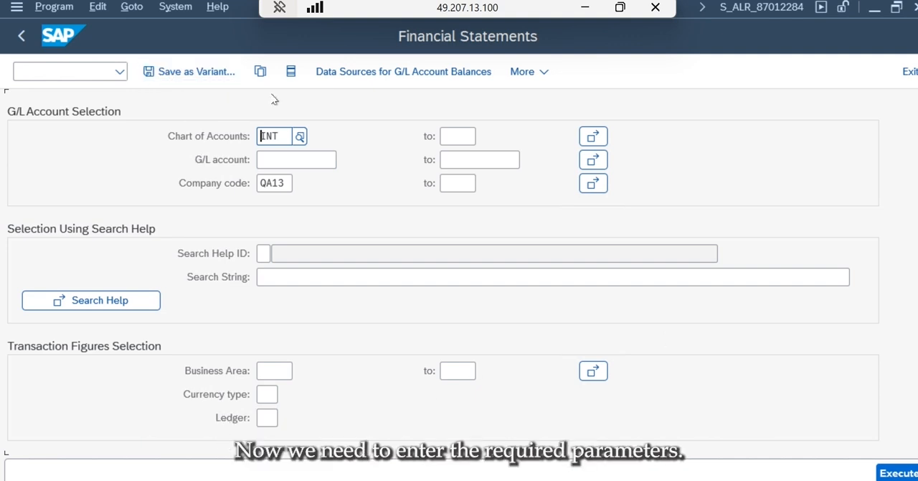
- Set the financial statement version to INT in the report's further selections
left_click(275, 99)
scroll(459, 272, "down", 5)
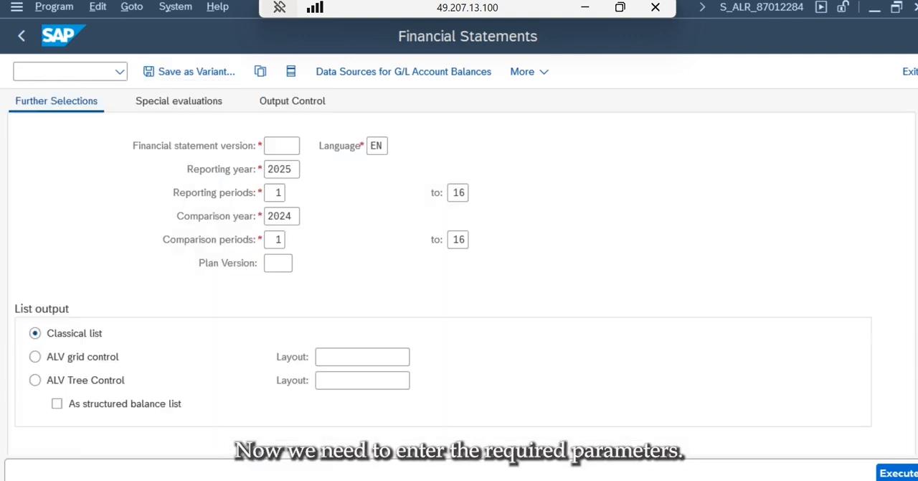
left_click(270, 145)
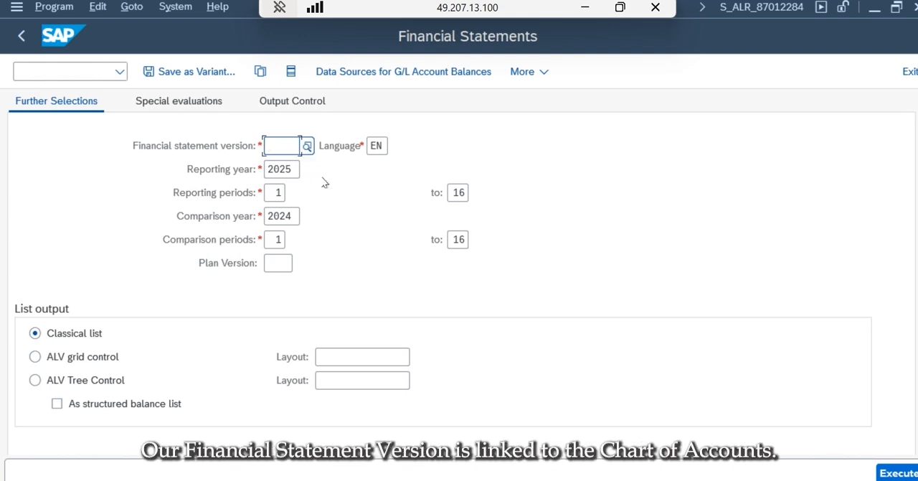
type("i")
key("BackSpace")
type("INT")
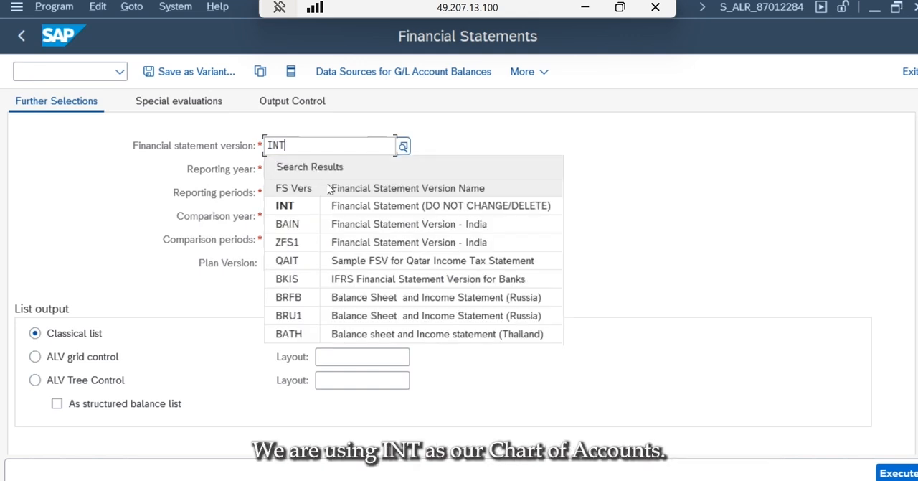
left_click(345, 208)
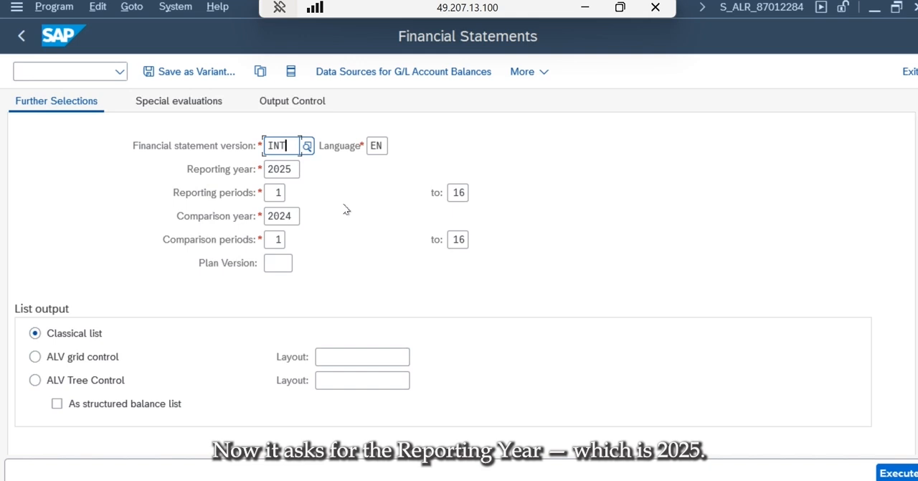
left_click(266, 168)
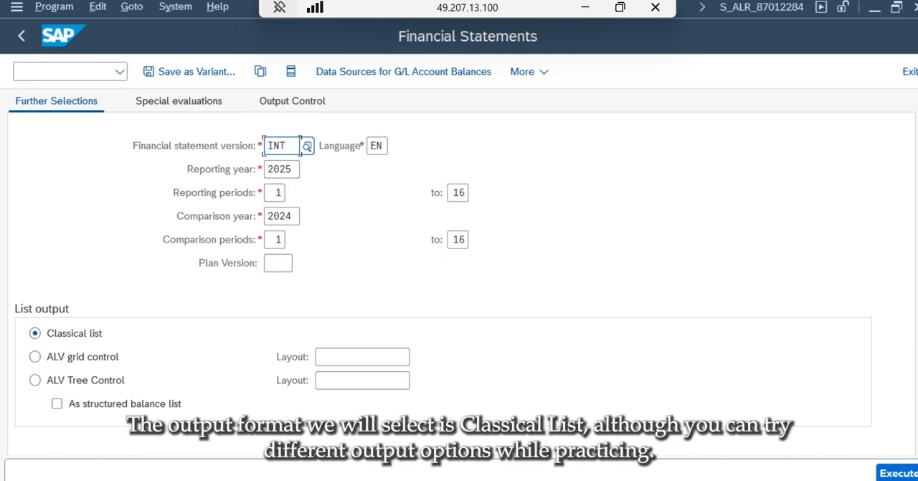
- Start saving the report selections as a variant and name it EUT_FS1
scroll(459, 279, "up", 10)
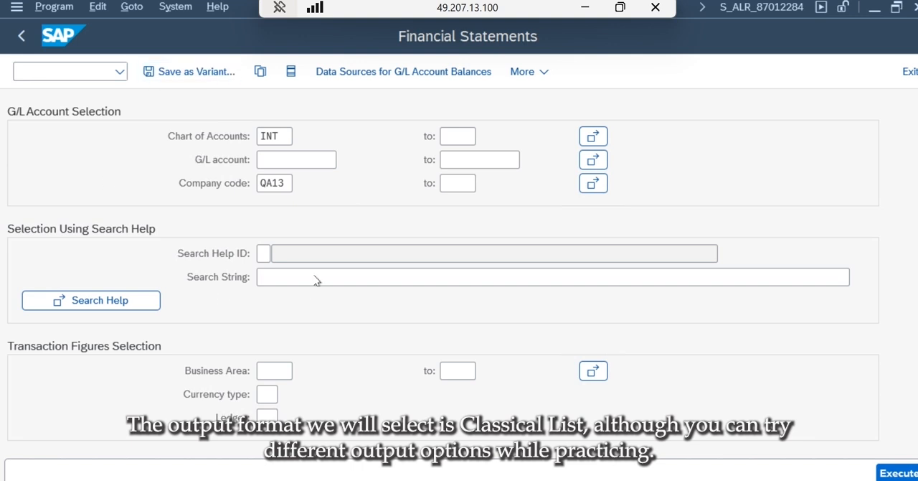
left_click(190, 72)
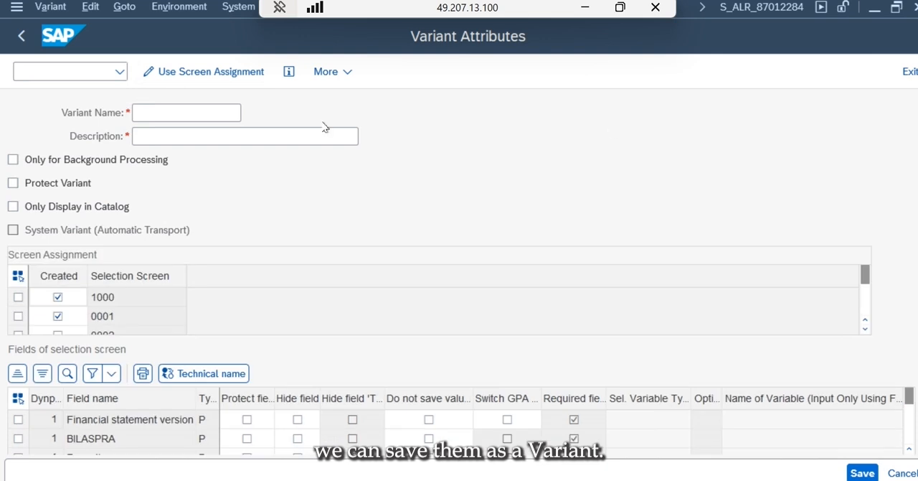
left_click(201, 109)
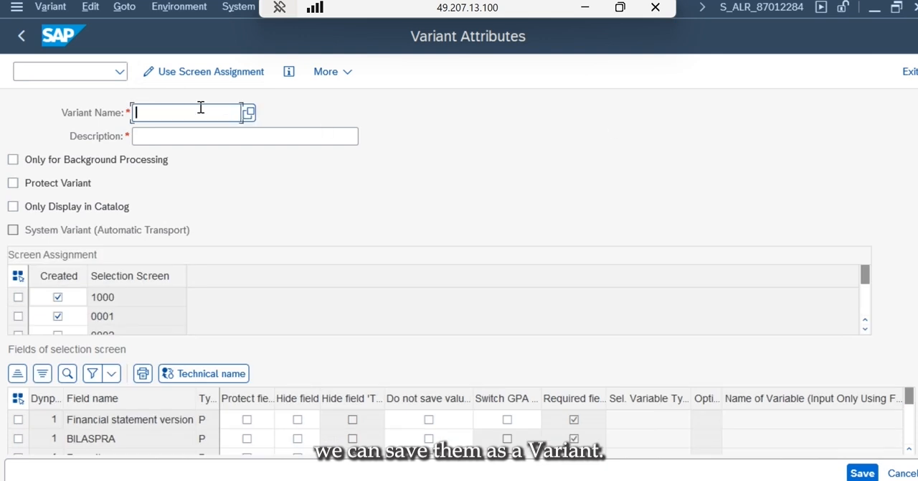
type("EUT")
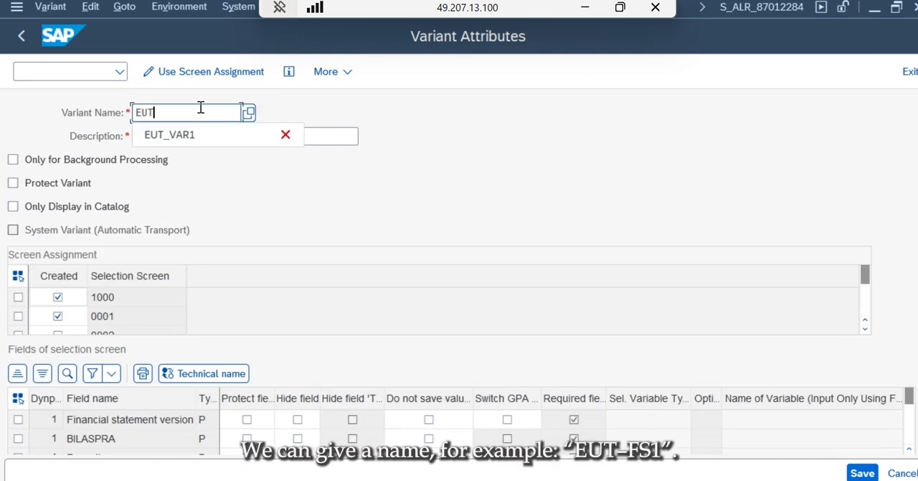
type("_FS1")
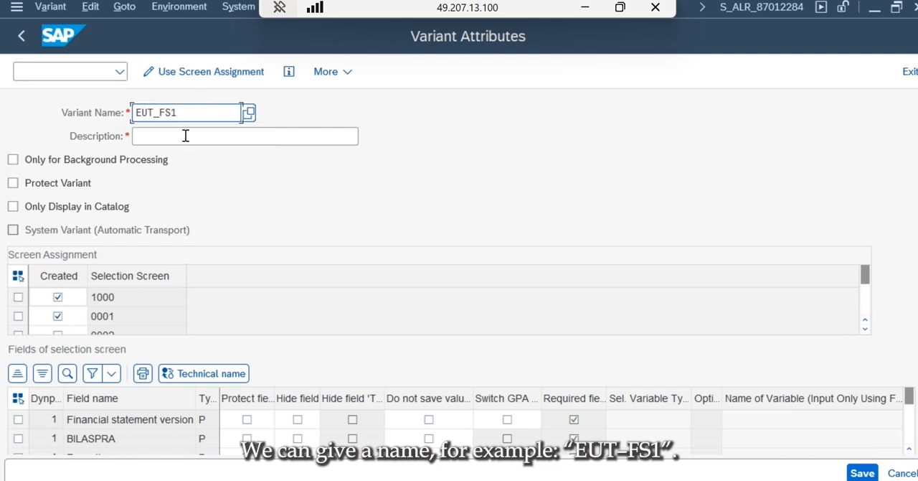
- Give the variant the description EndUserTraining_BalSheet and save it
left_click(185, 136)
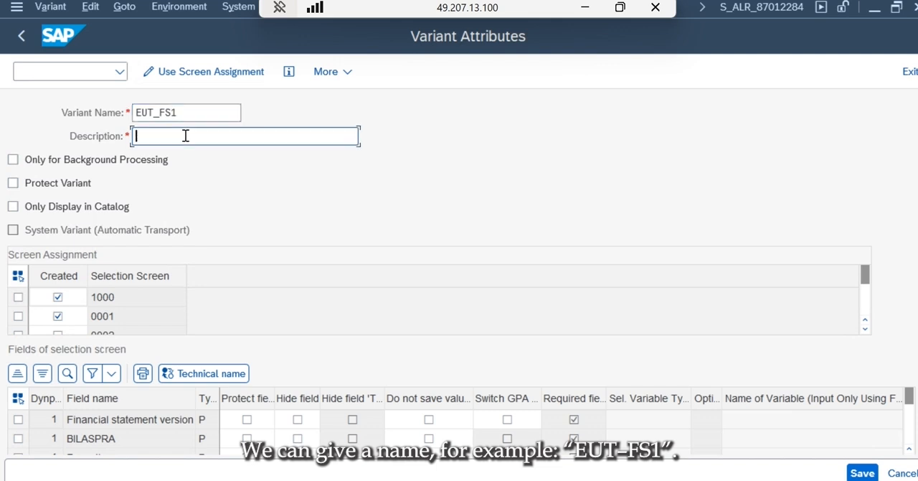
type("E")
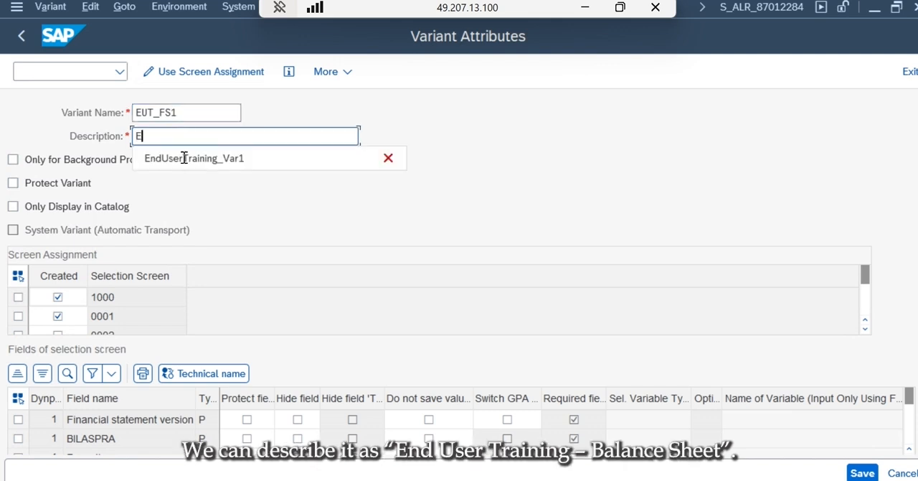
left_click(184, 159)
key("BackSpace")
key("BackSpace")
key("BackSpace")
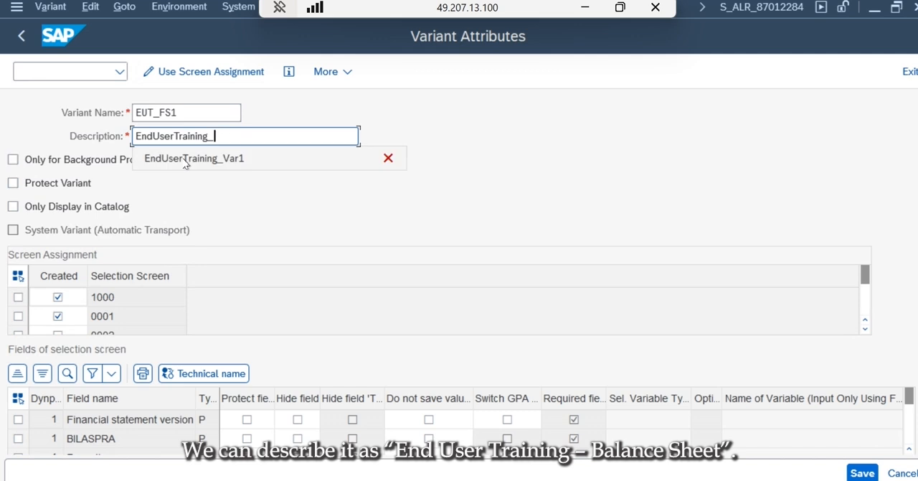
type("BalSh")
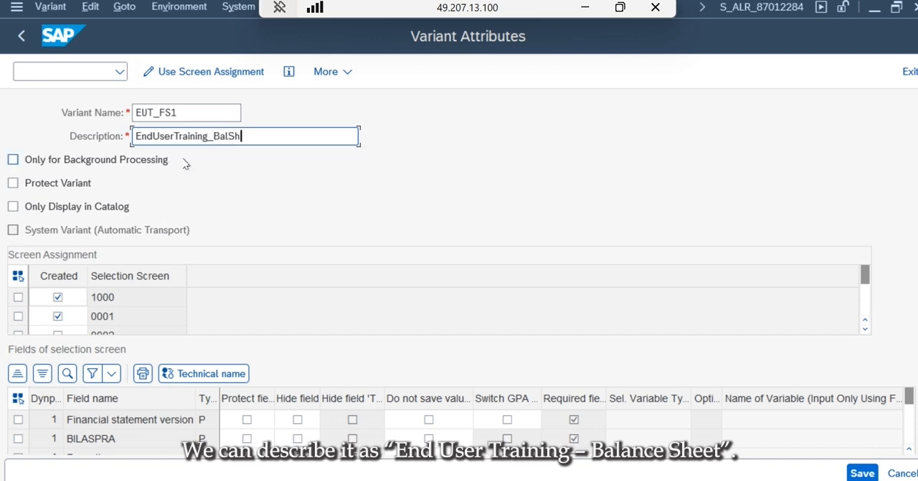
type("eet")
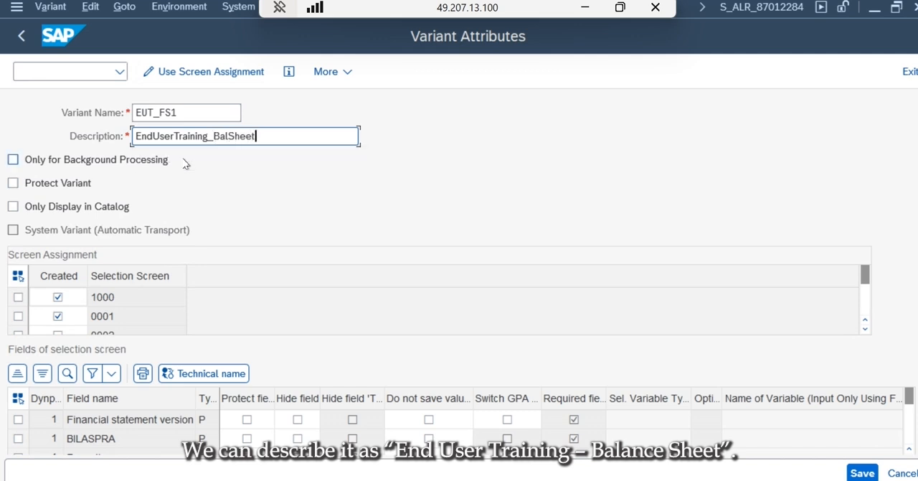
left_click(852, 474)
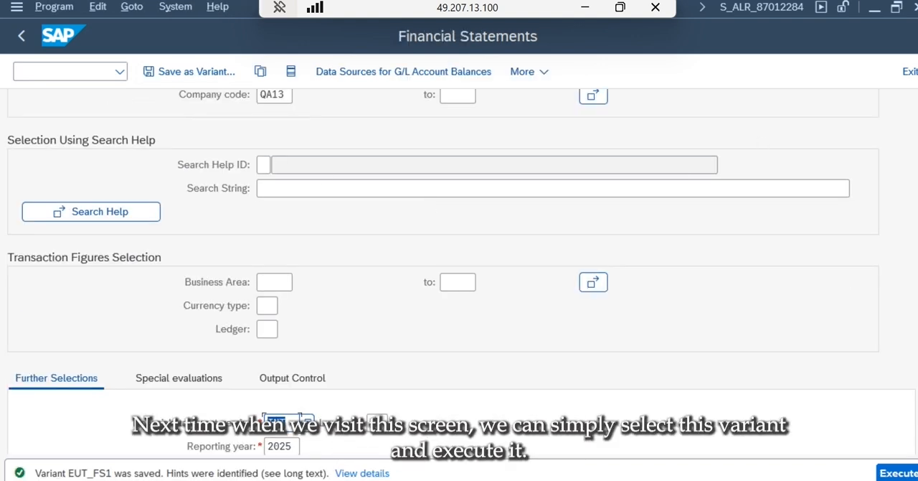
- Run the financial statement for company code QA13 and examine the bank, total assets and Equity Share Capital lines
scroll(589, 231, "up", 3)
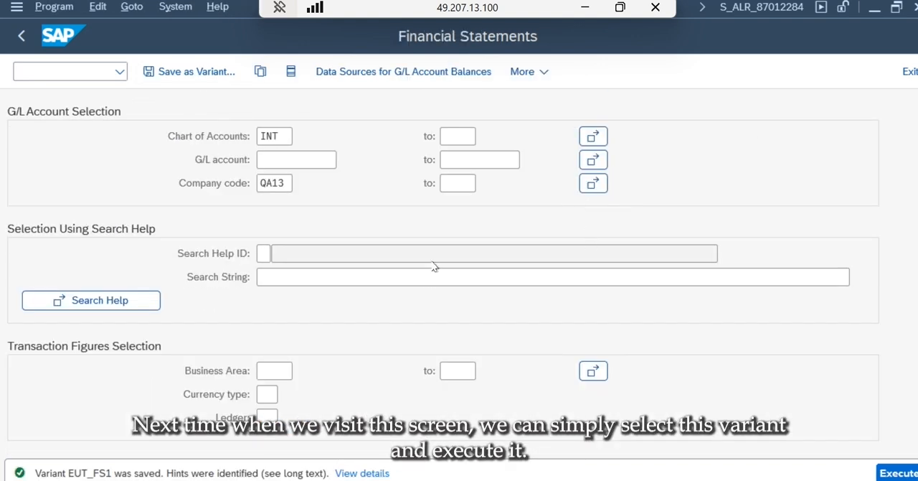
left_click(895, 469)
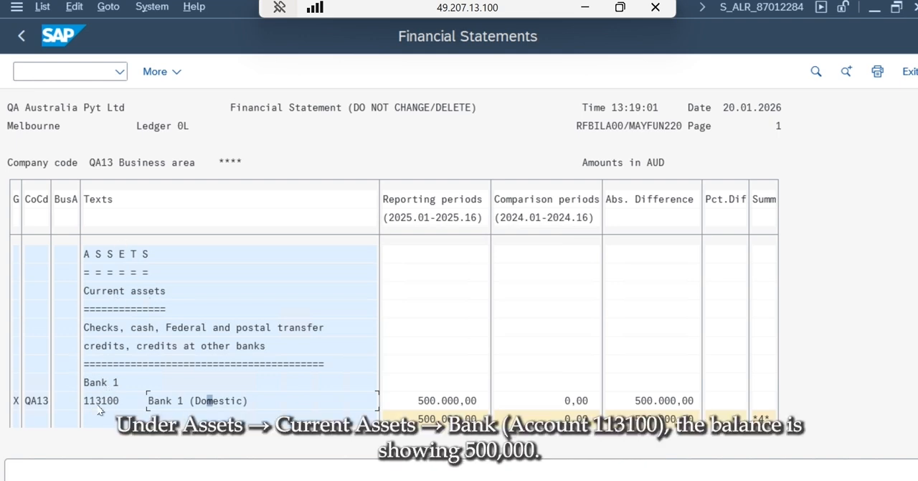
key("Down")
key("Down")
key("Down")
key("Down")
key("Down")
key("Down")
key("Down")
key("Down")
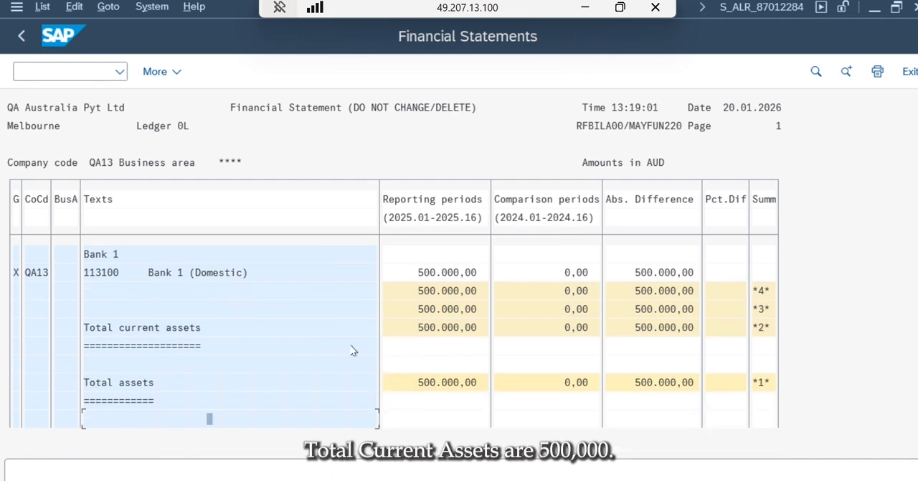
key("Down")
key("Down")
key("Down")
key("Down")
key("Down")
key("Down")
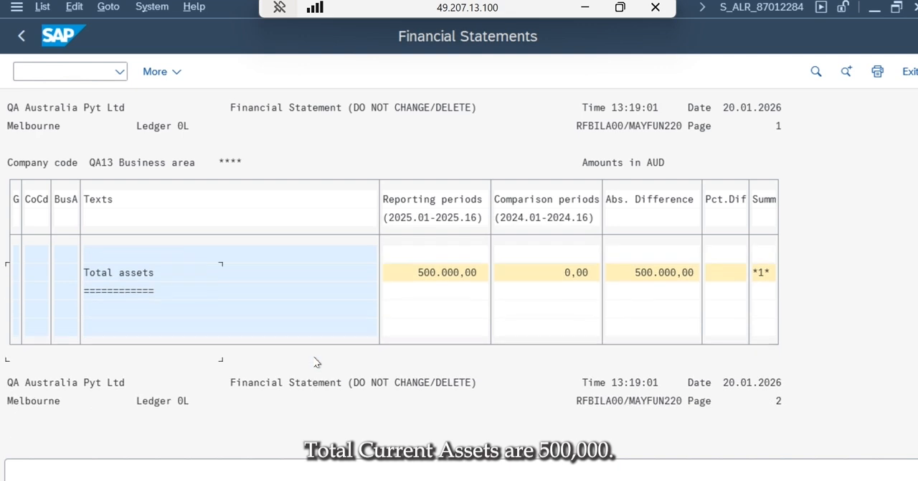
key("Down")
key("Down")
key("Down")
key("Down")
key("Down")
key("Down")
key("Down")
key("Down")
key("Down")
key("Down")
key("Down")
key("Down")
key("Down")
key("Down")
key("Down")
key("Down")
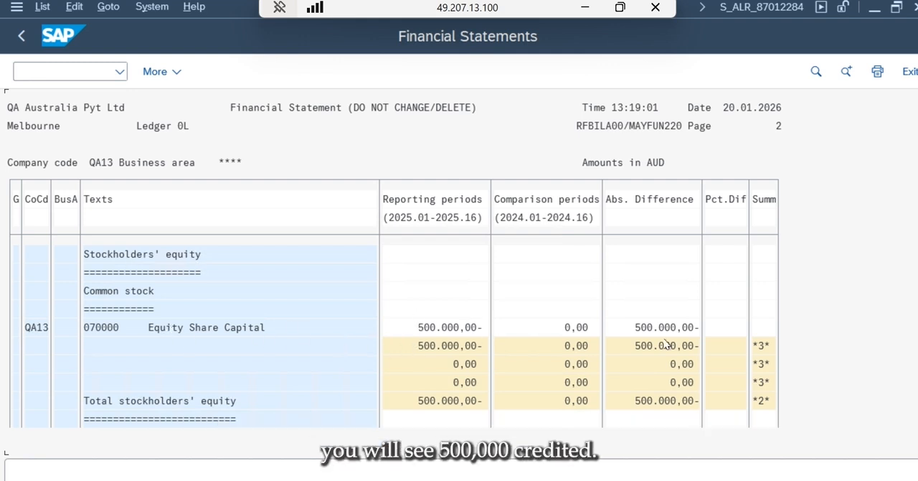
- Exit the financial statement report to SAP Easy Access and return to the SAP Menu's upper folders
left_click(909, 72)
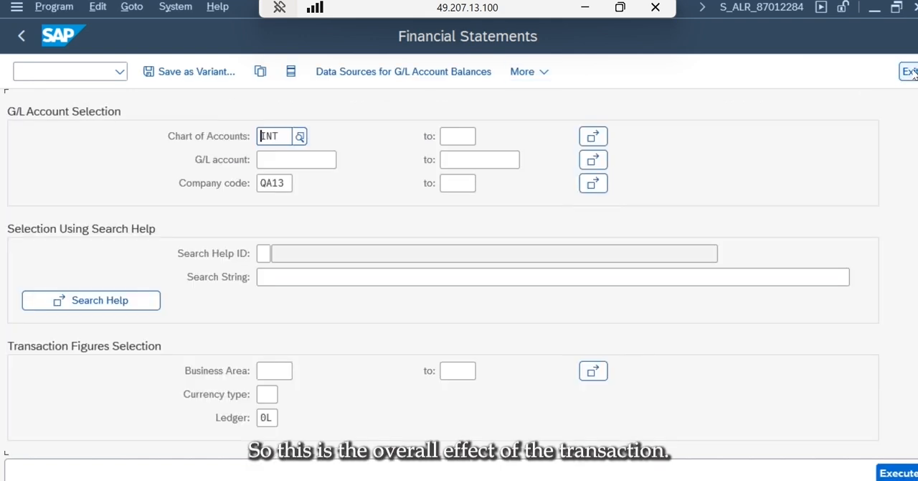
left_click(910, 72)
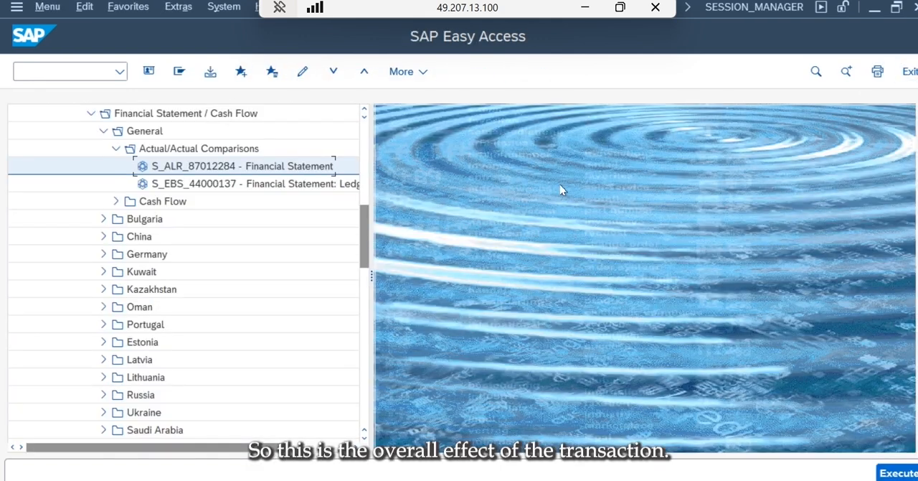
left_click(366, 131)
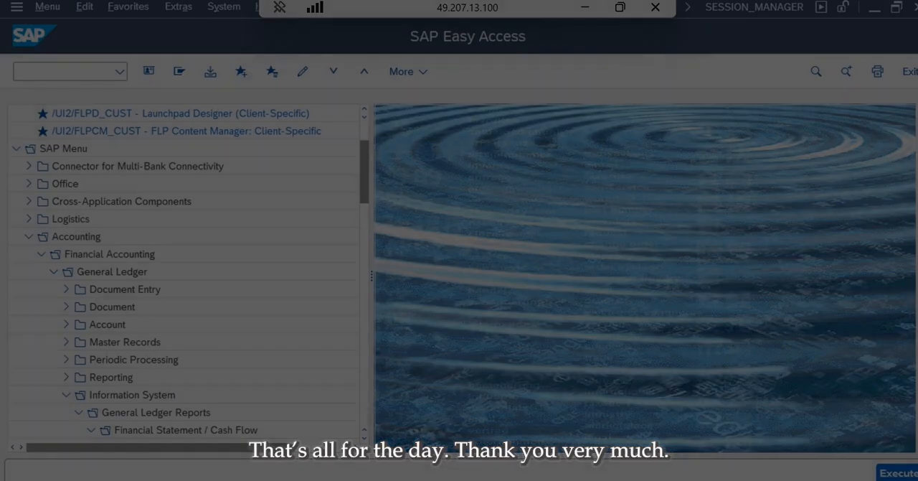